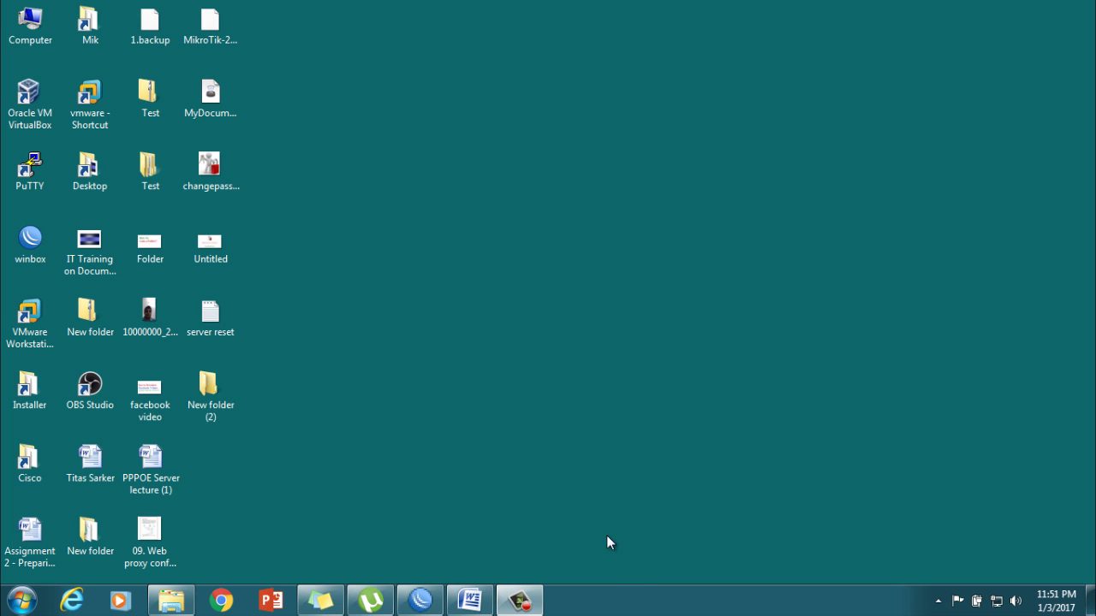
Step: Place the Word lecture notes and the connected WinBox router session side by side
click(469, 601)
click(420, 601)
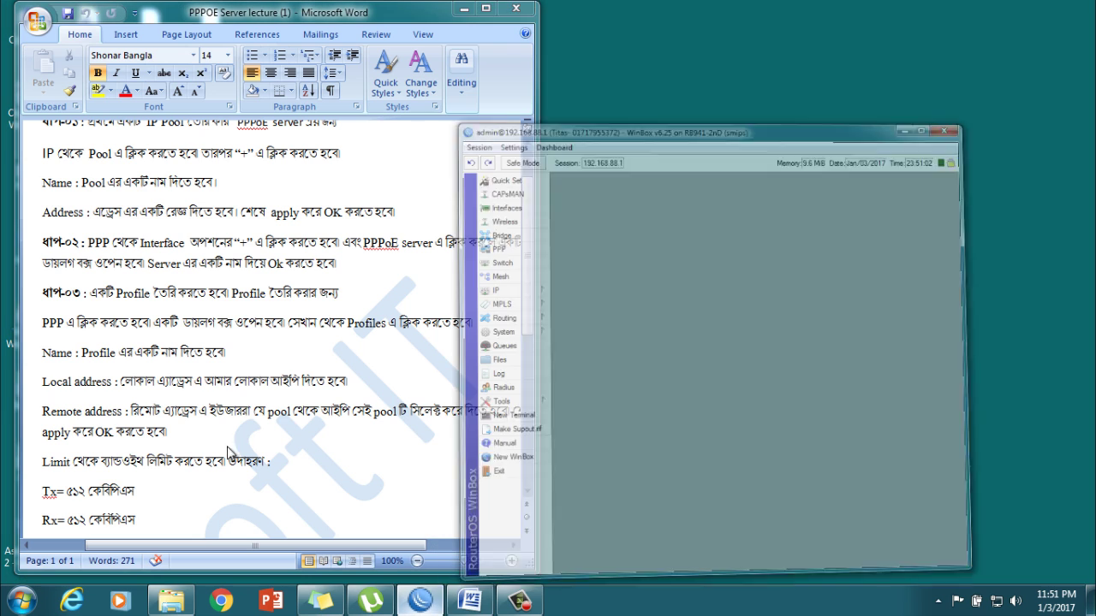
click(220, 267)
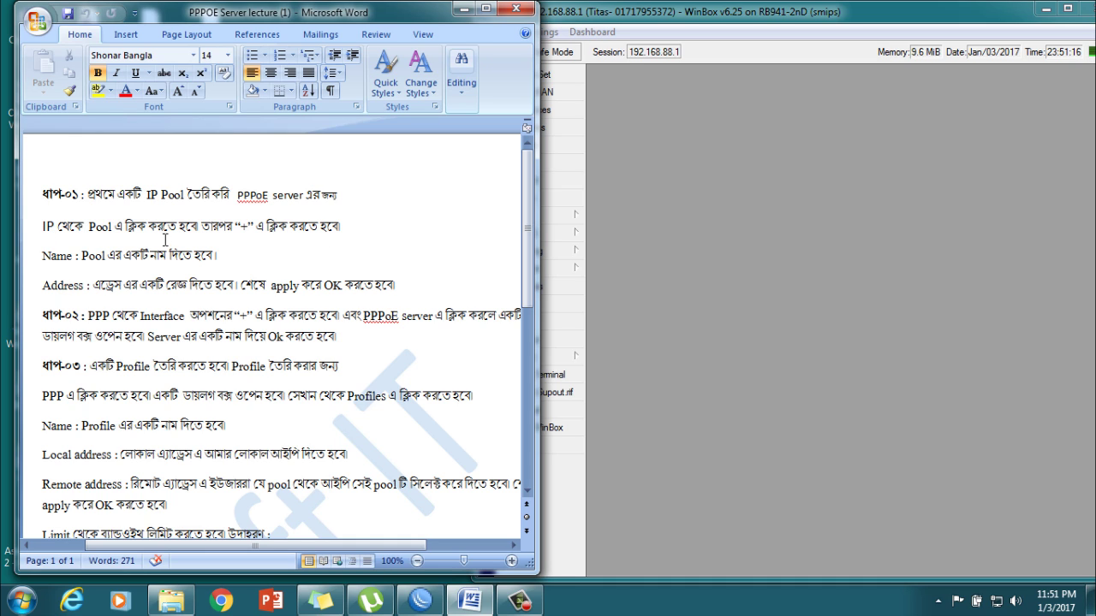
click(713, 12)
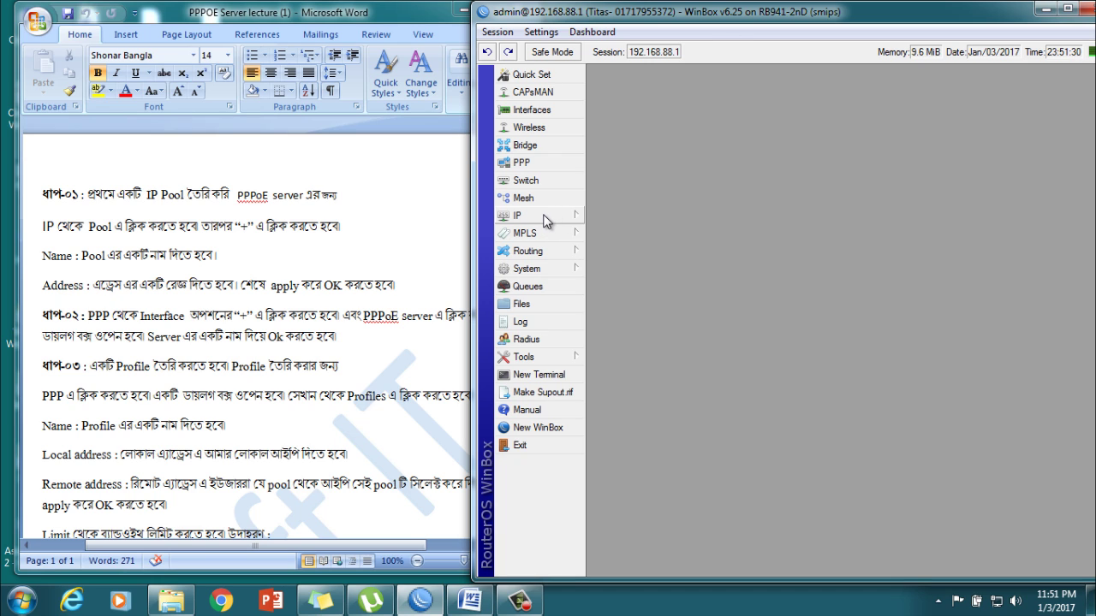
Step: Open IP > Pool and start a new IP pool entry
click(545, 219)
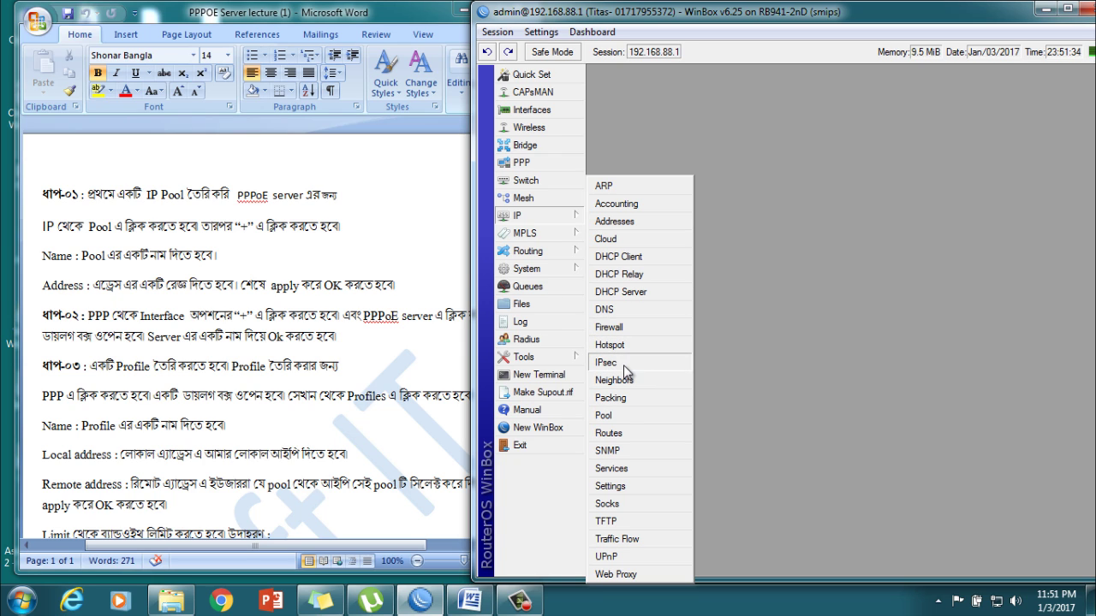
click(605, 415)
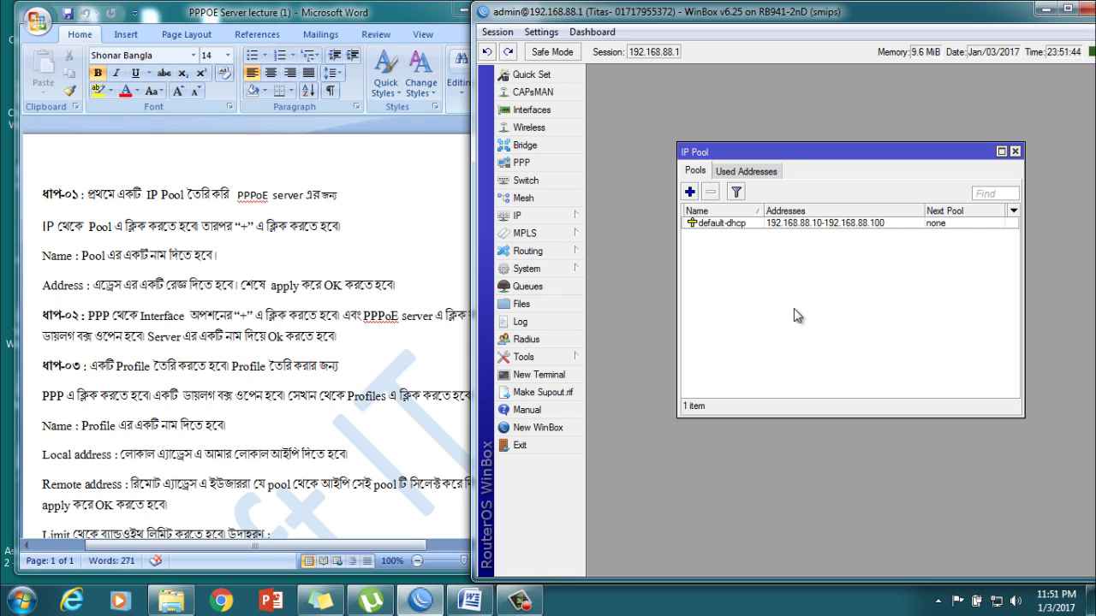
click(690, 192)
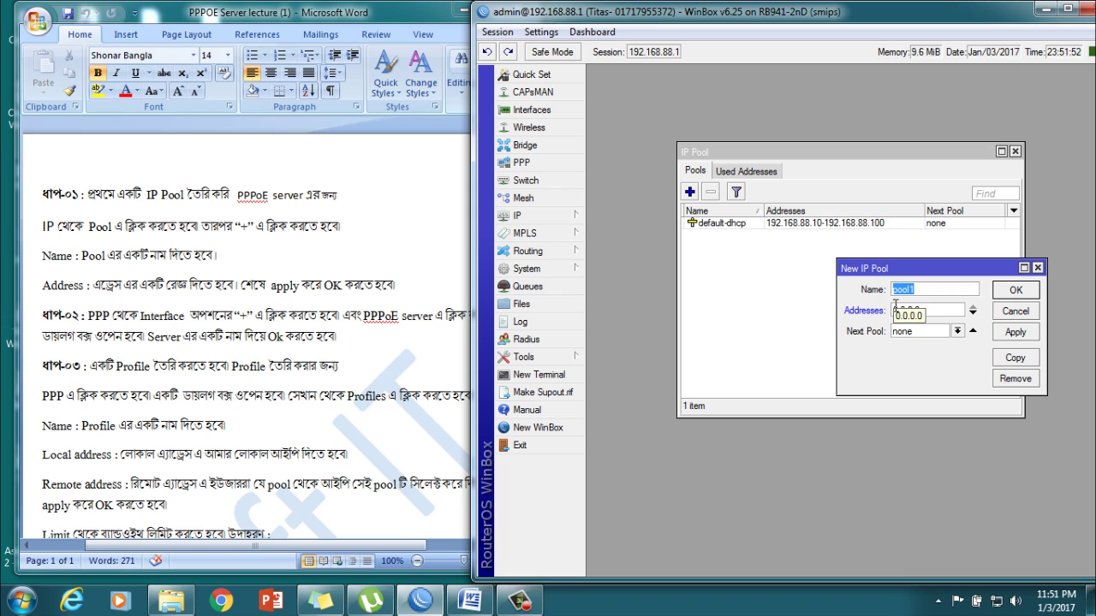
Step: Name the new pool pppoe and check the bridge-local address 192.168.88.1/24 under IP > Addresses
text(pppoe)
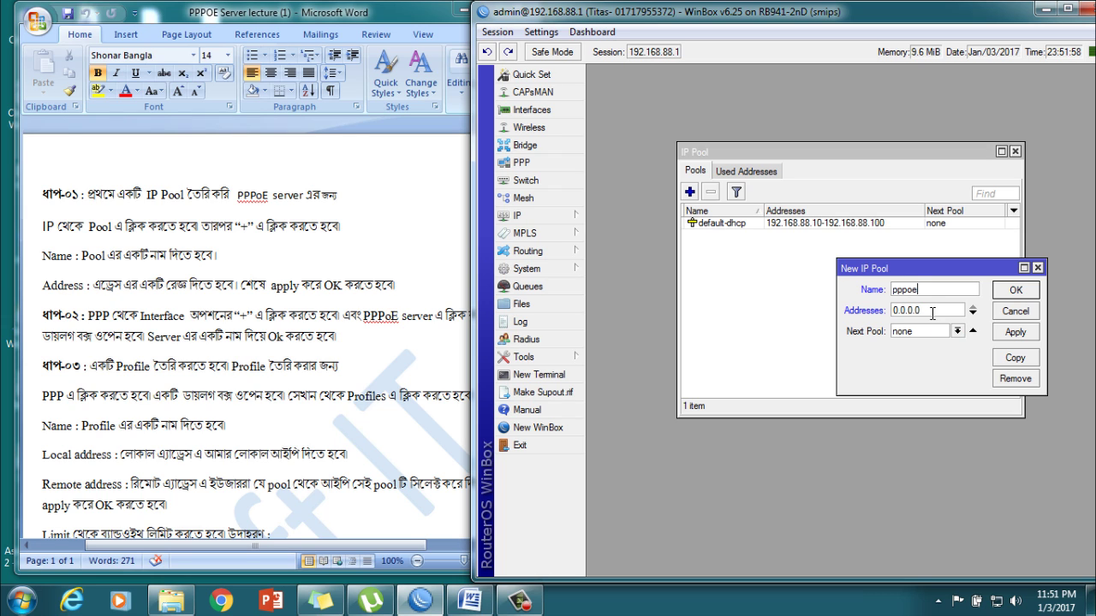
key(Tab)
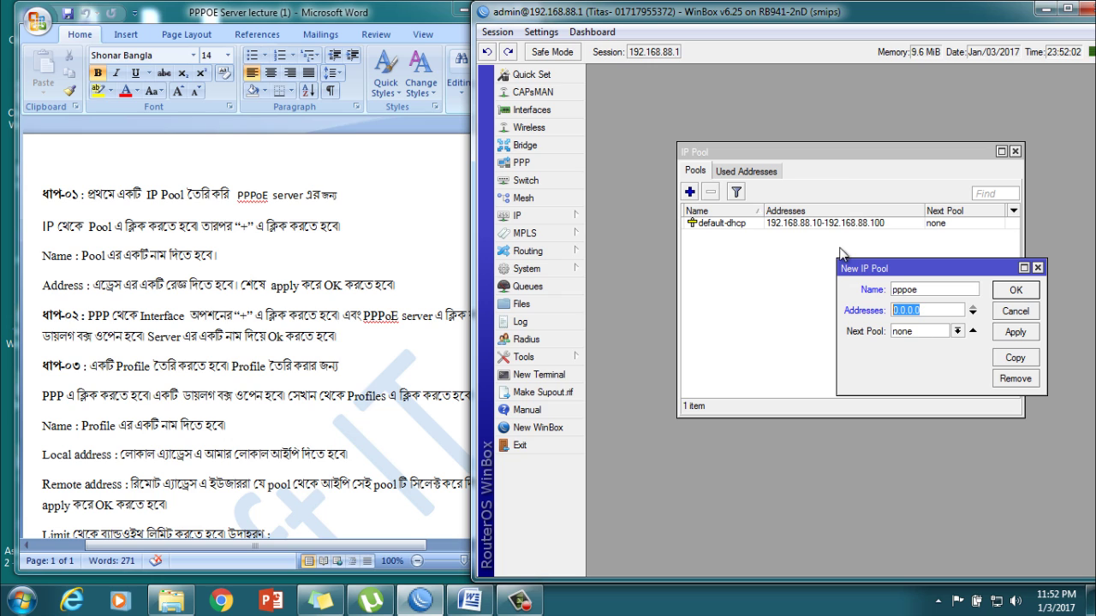
click(518, 216)
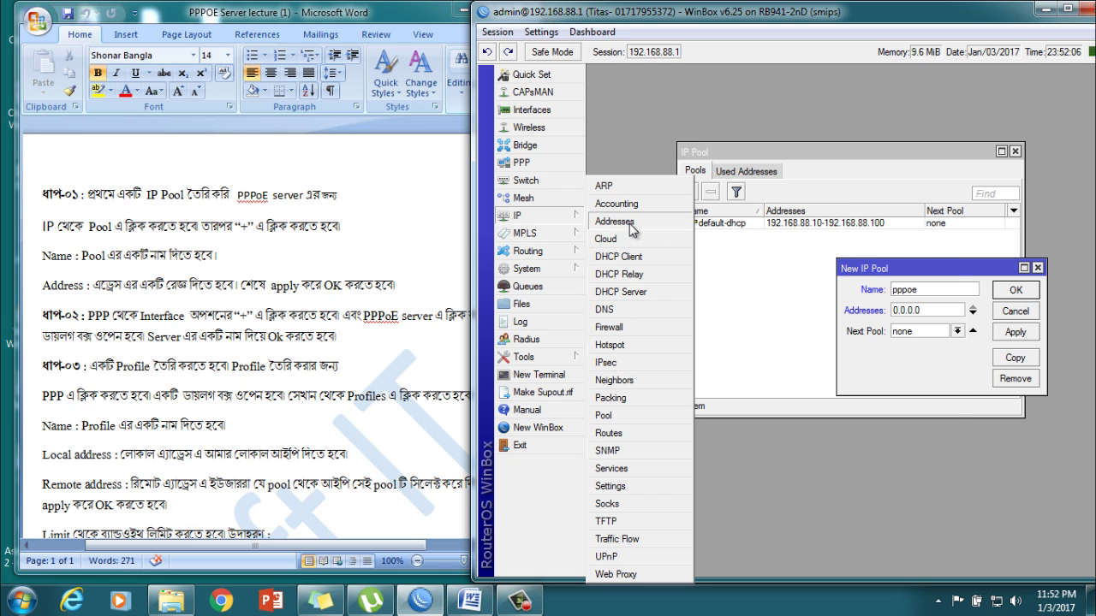
click(629, 221)
click(775, 249)
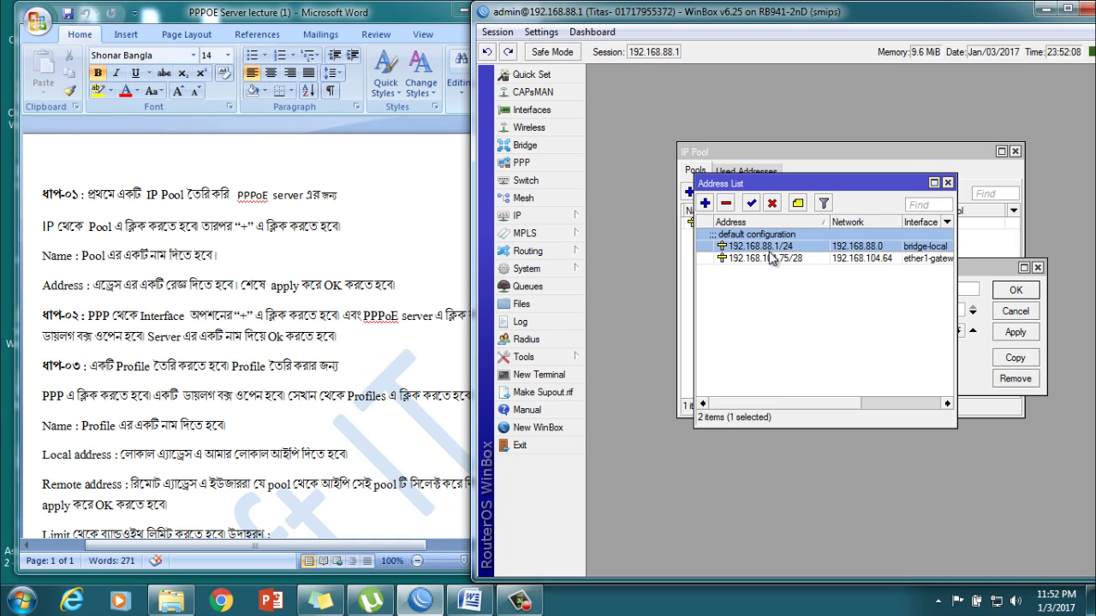
click(948, 183)
Step: Give the pppoe pool the range 192.168.88.150-192.168.88.200 and save it
key(Tab)
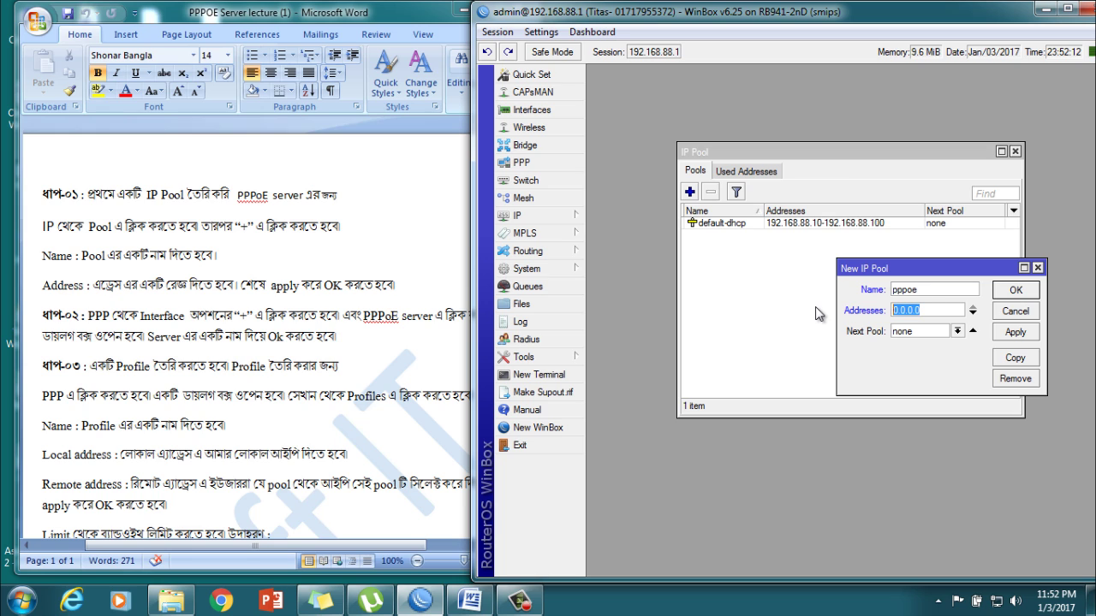
text(192.168.88.)
text(150)
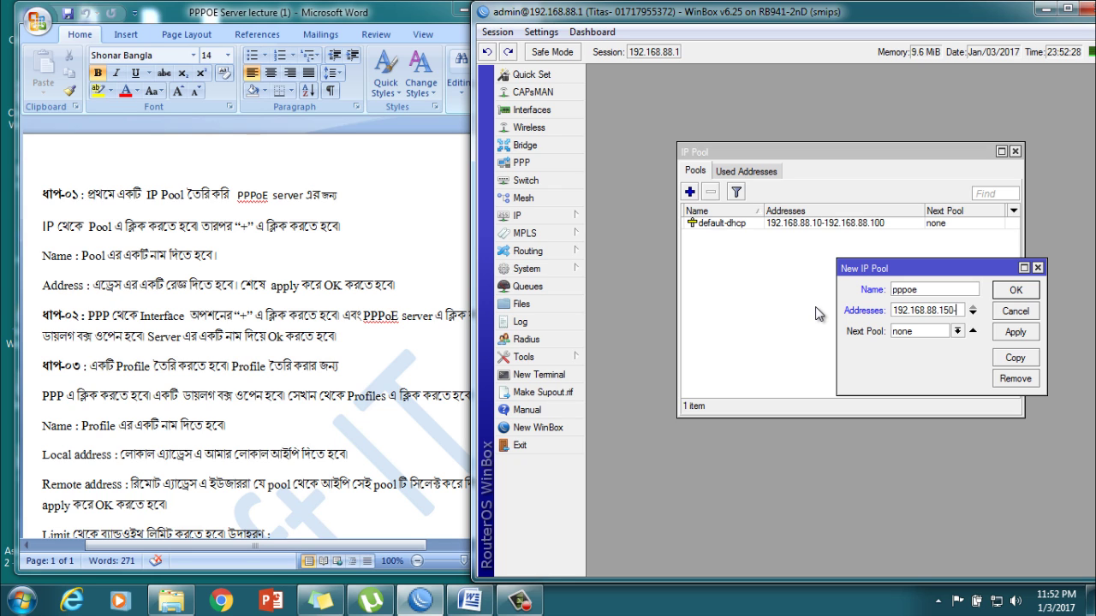
text(-192.168.88.200)
click(1010, 335)
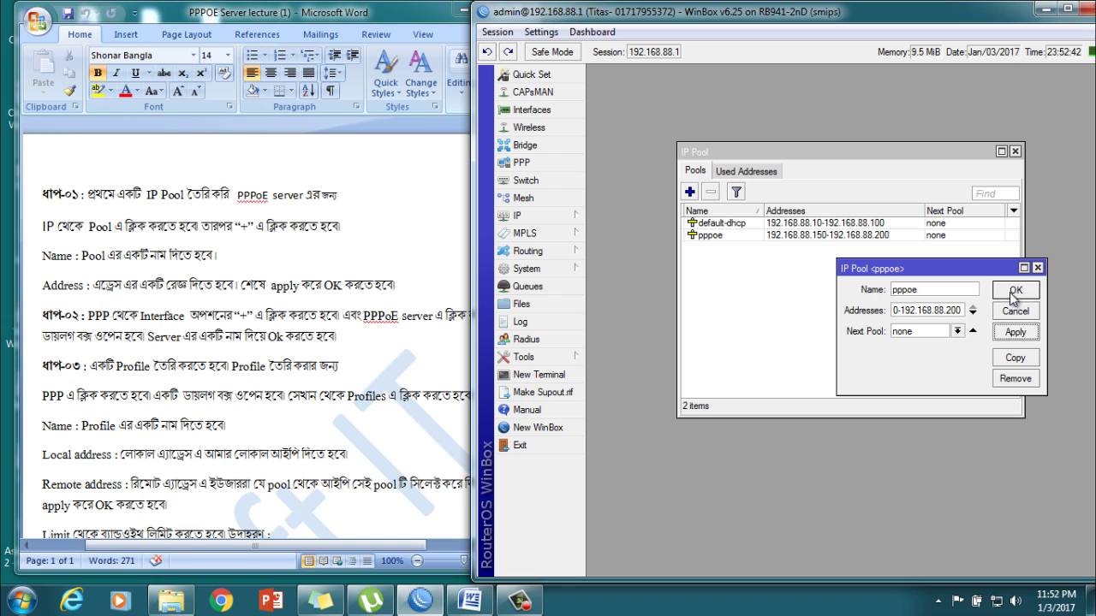
click(1014, 293)
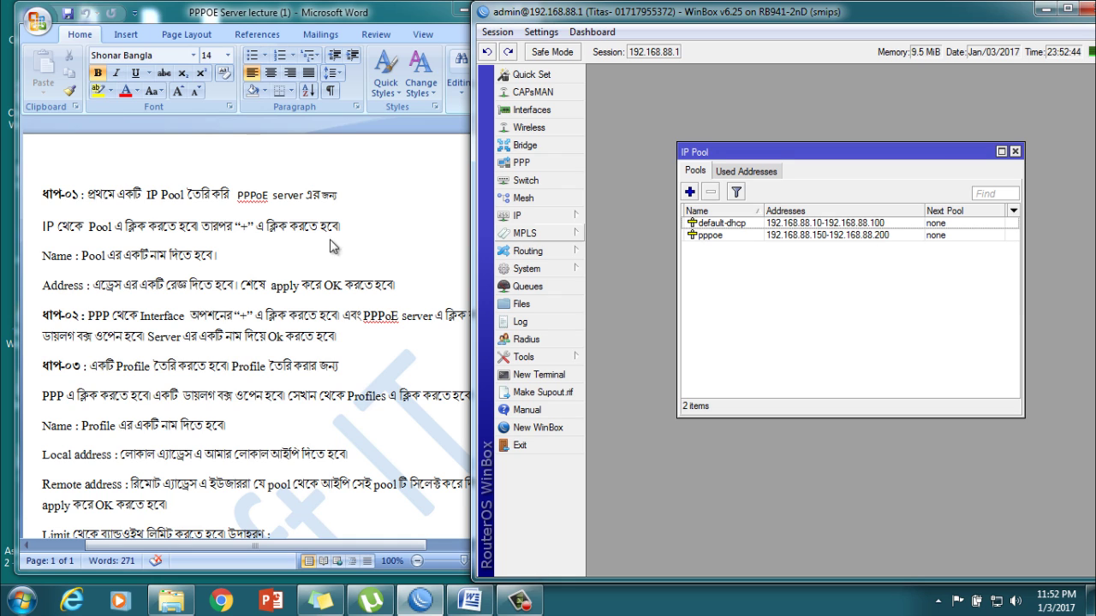
Step: Create the PPPoE Server Binding pppoe-in1 in PPP > Interface, then mark step 3 in the notes
click(96, 326)
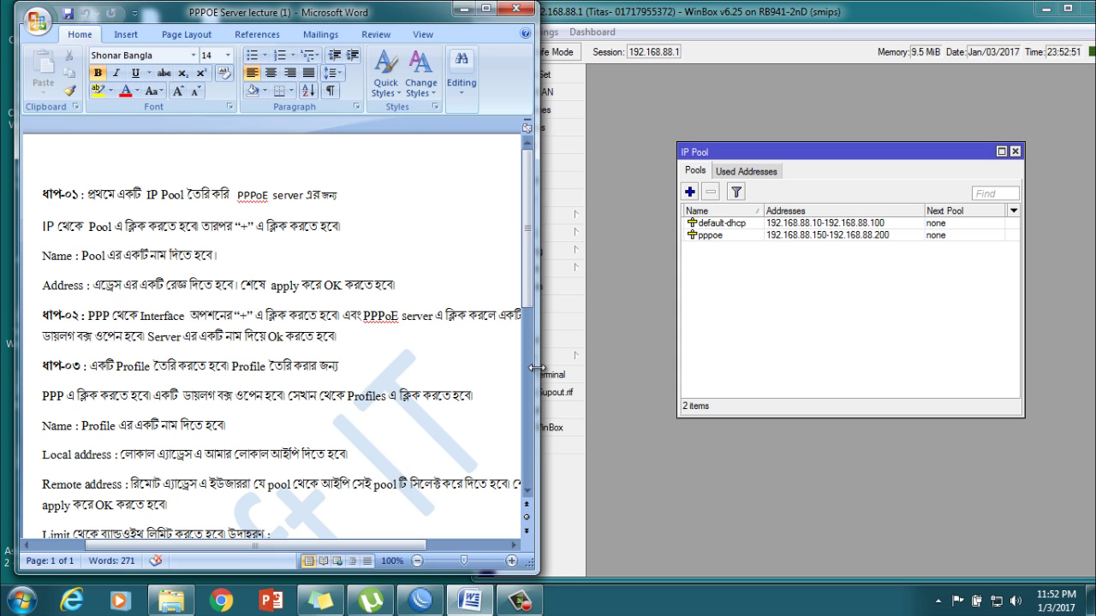
drag(534, 368, 472, 375)
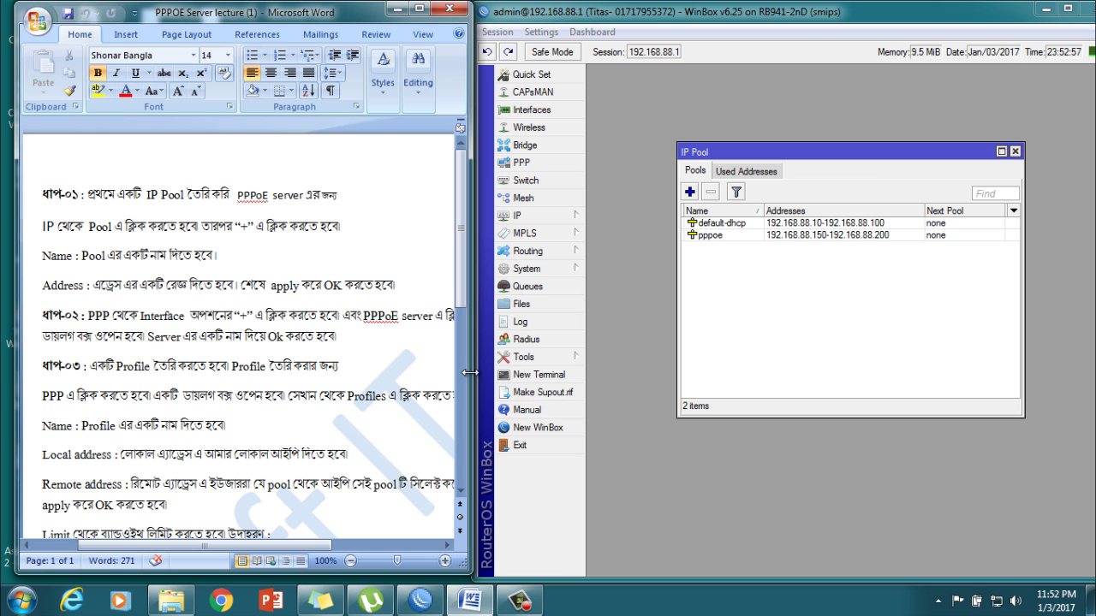
click(521, 162)
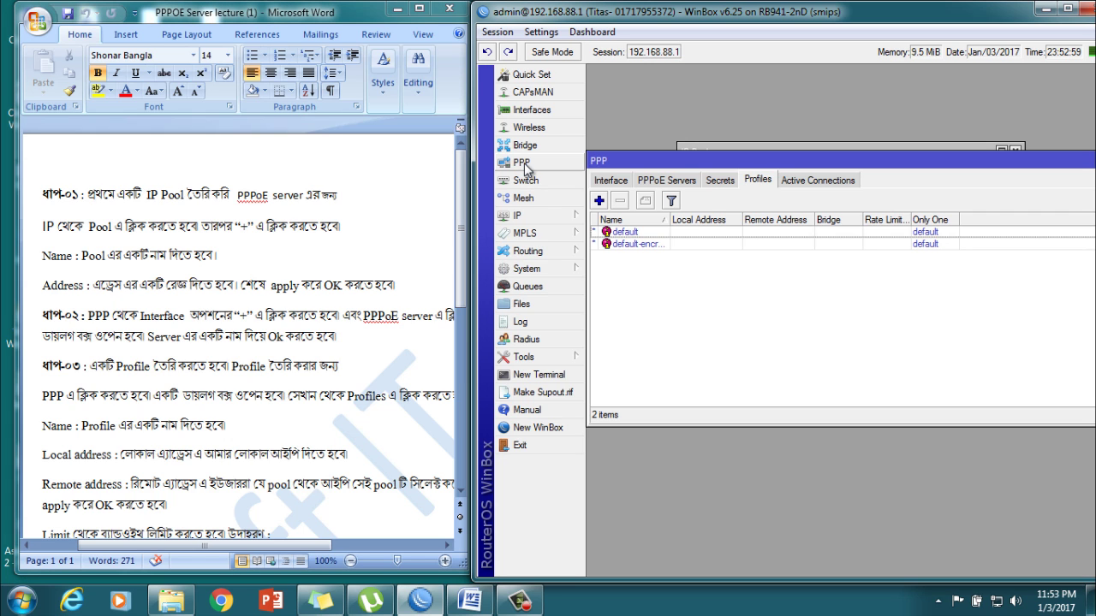
click(612, 183)
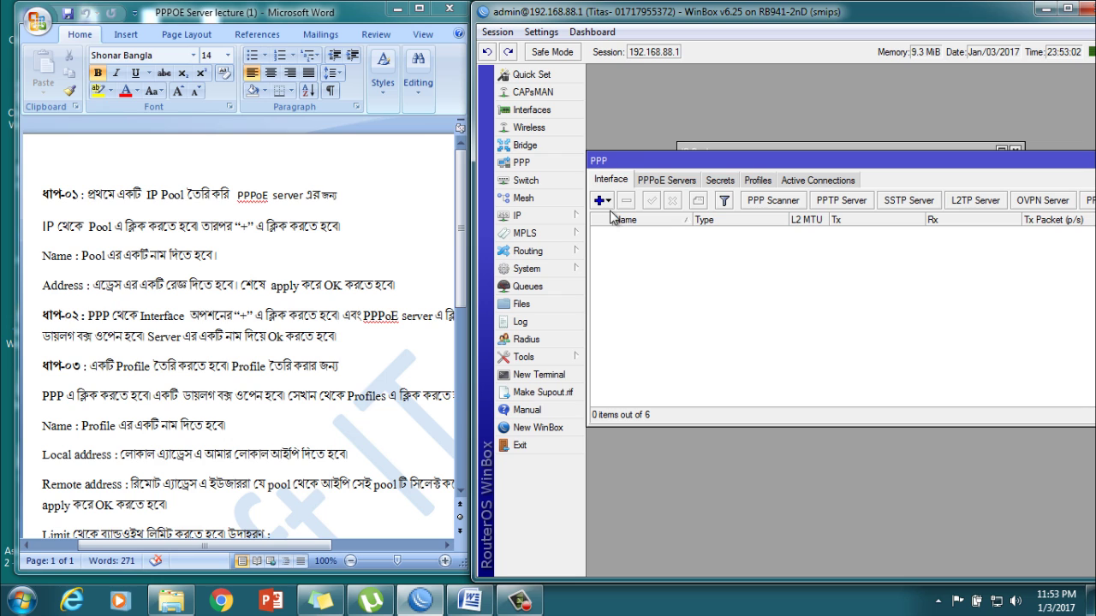
click(608, 202)
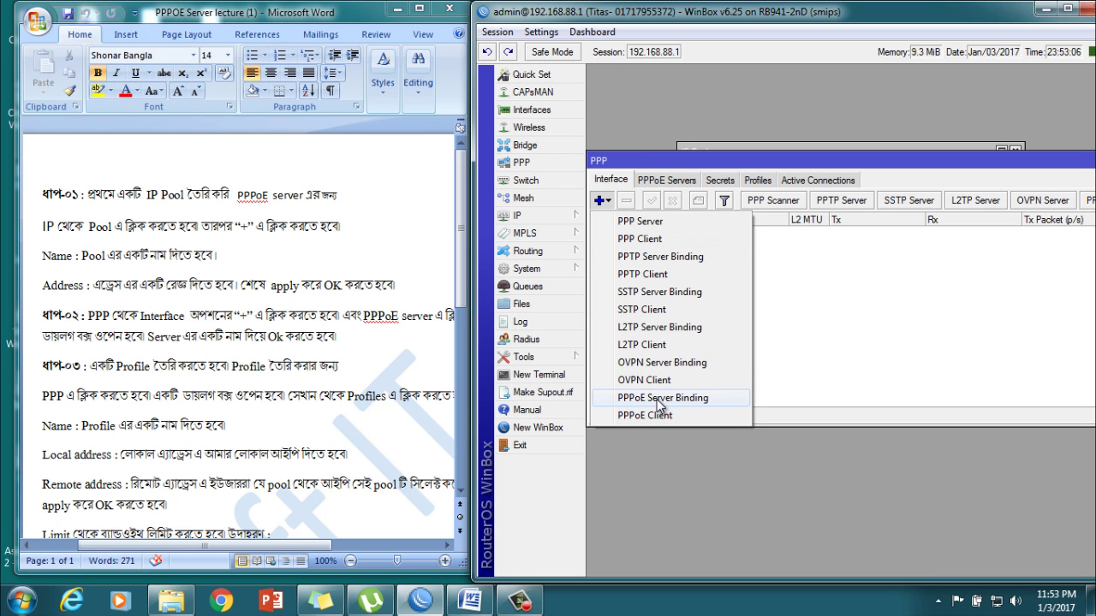
click(657, 398)
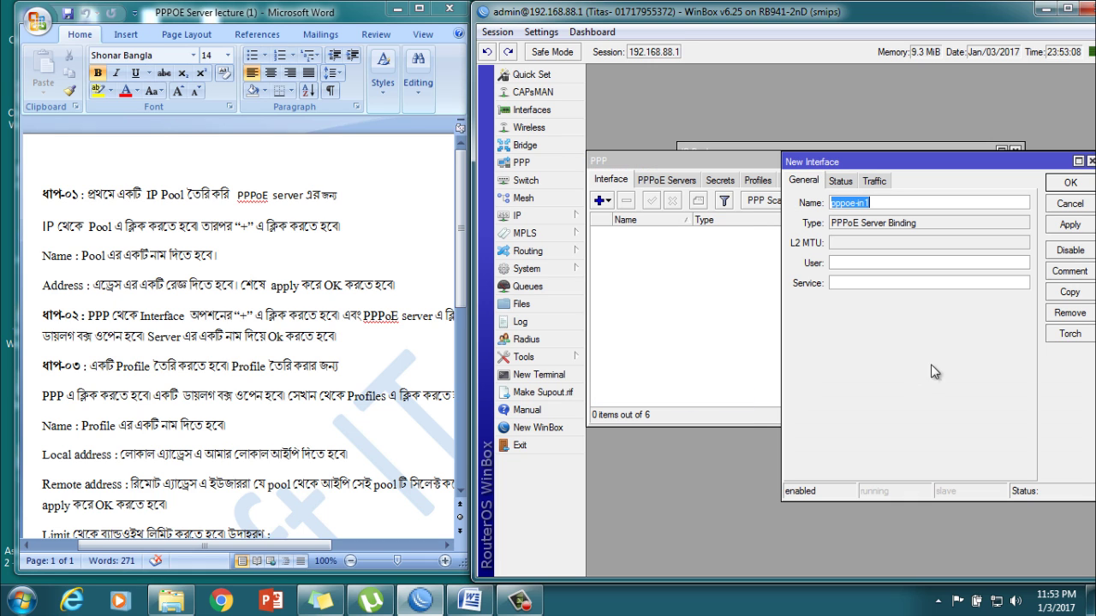
drag(941, 168, 885, 170)
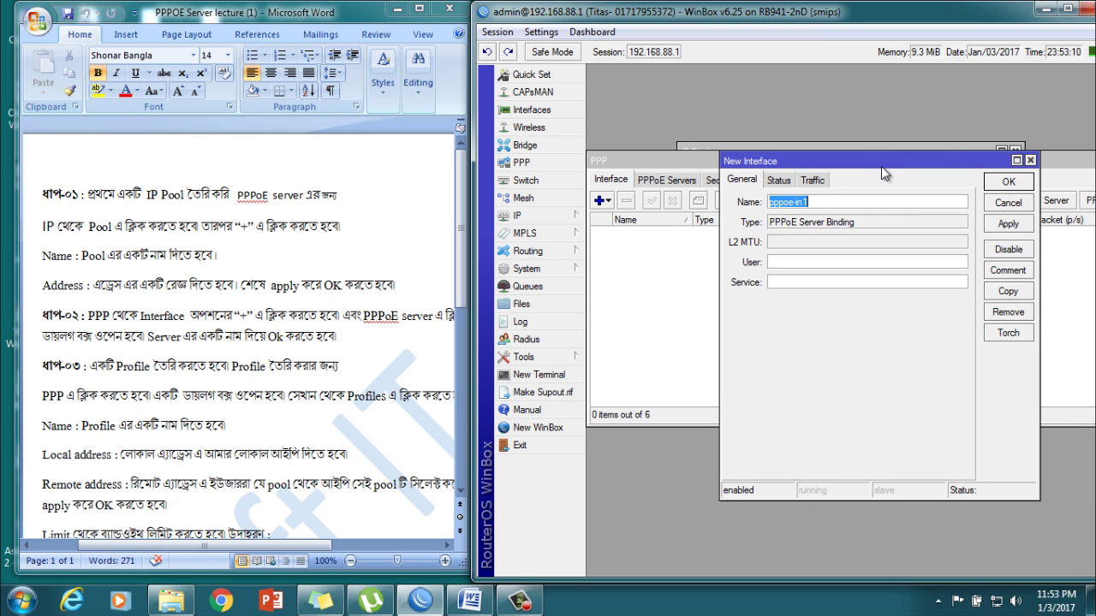
click(1008, 225)
click(1009, 183)
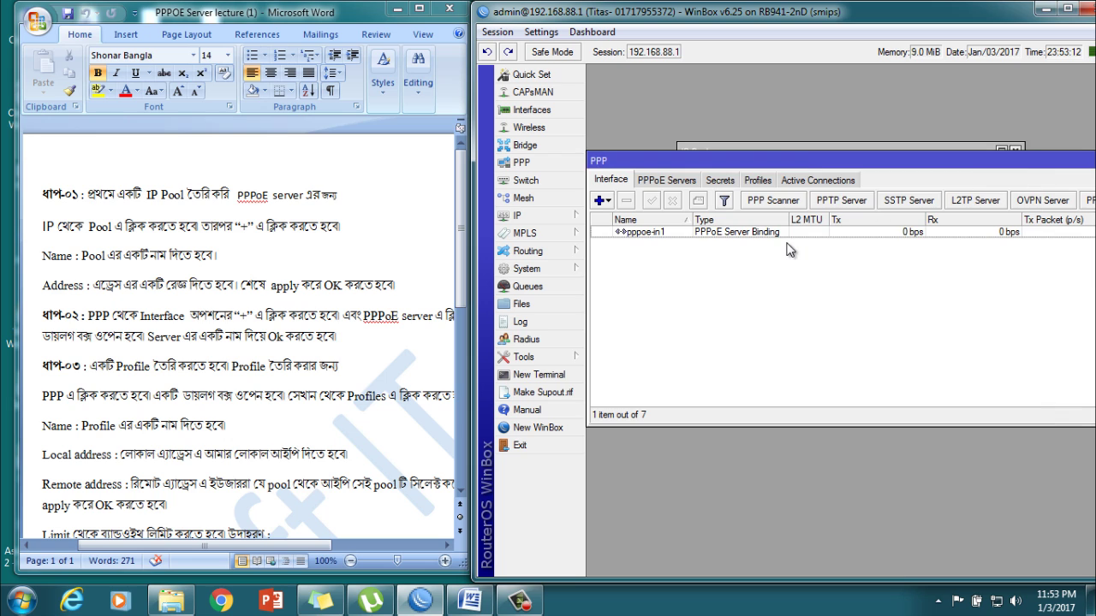
click(103, 391)
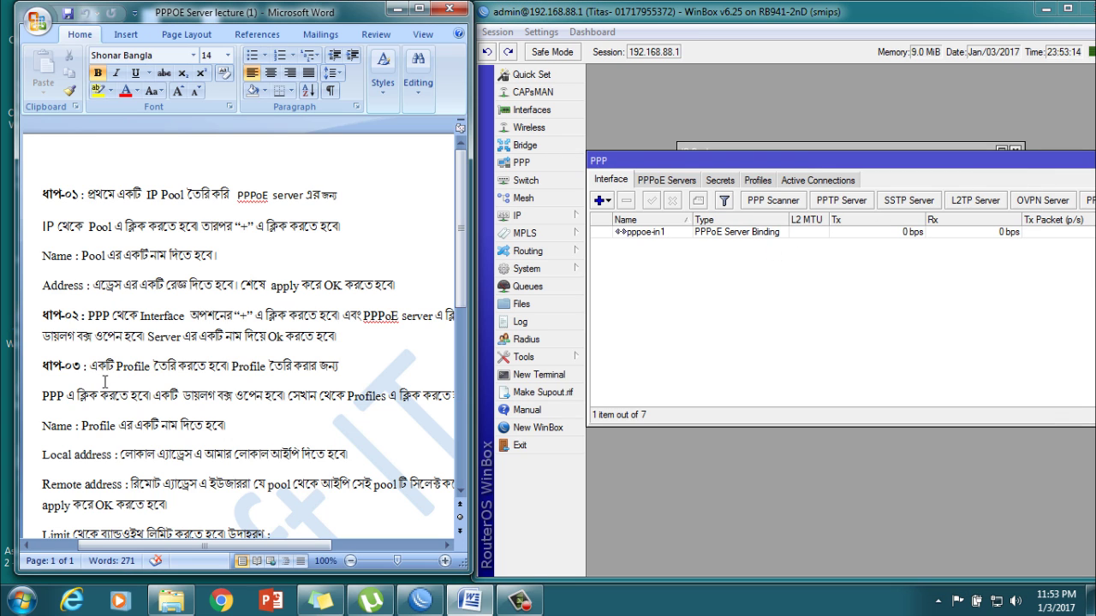
drag(90, 366, 355, 395)
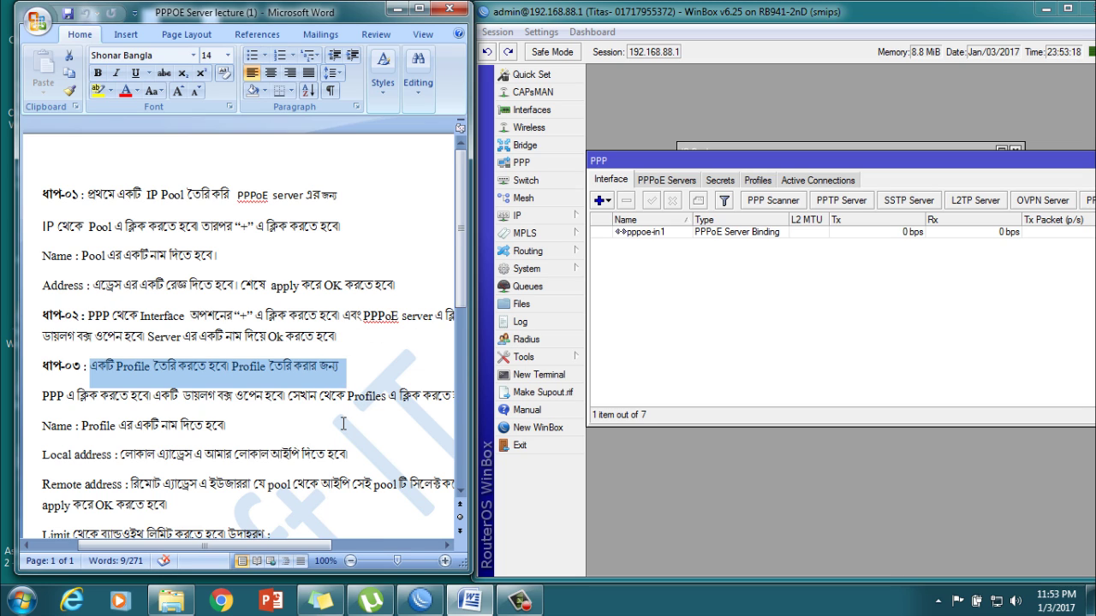
Step: Start a new PPP profile and name it 512K
scroll(364, 390, down, 1)
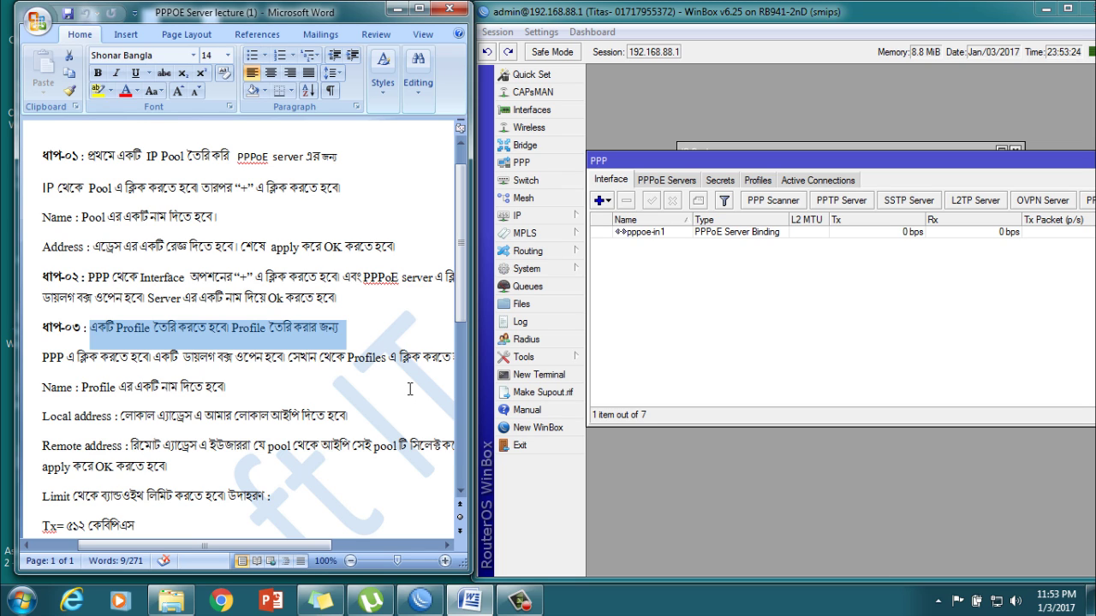
click(758, 181)
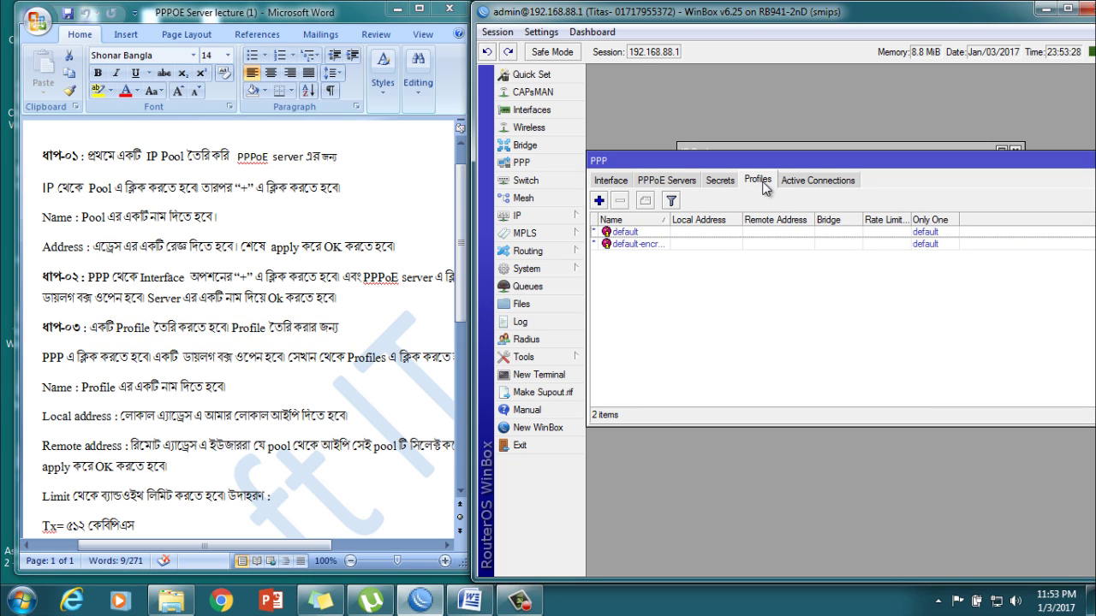
click(599, 200)
drag(890, 169, 825, 173)
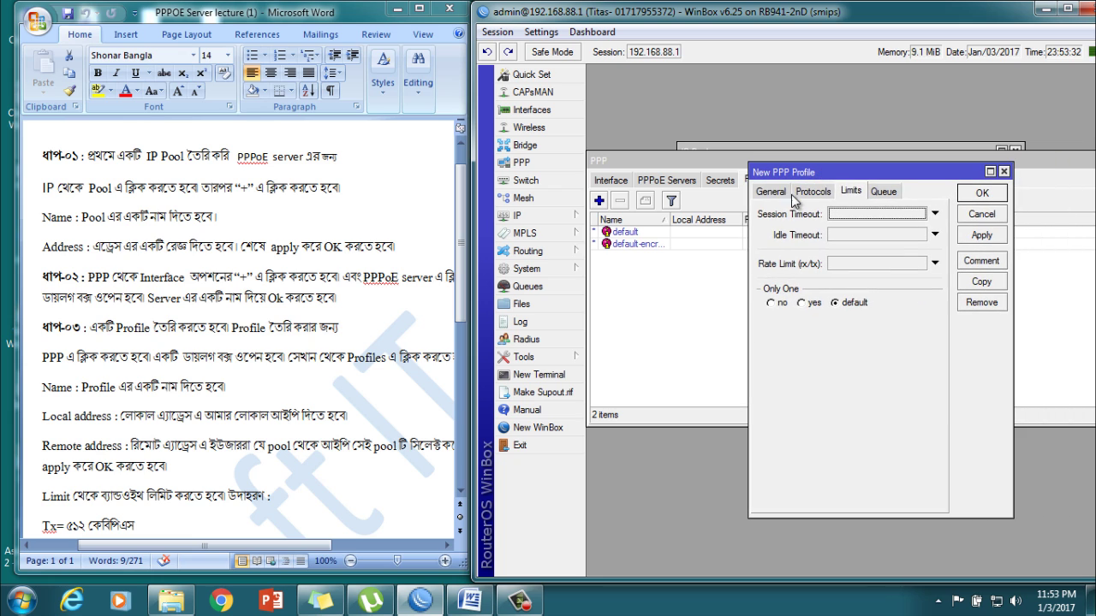
click(773, 192)
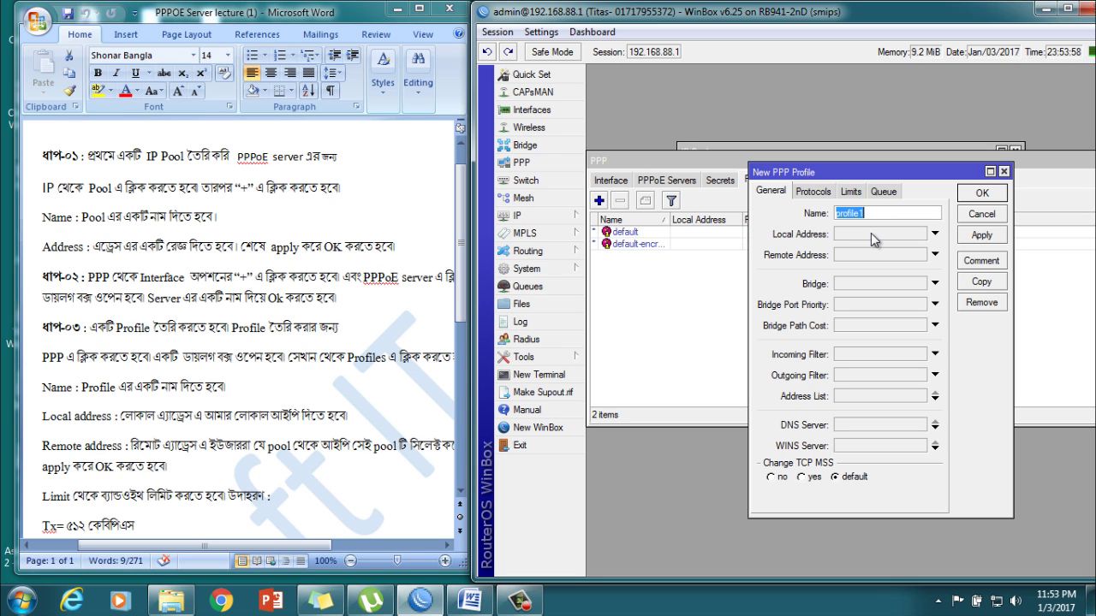
text(512K)
Step: Set the profile's local address to 192.168.88.1 and remote address to the pppoe pool
click(870, 233)
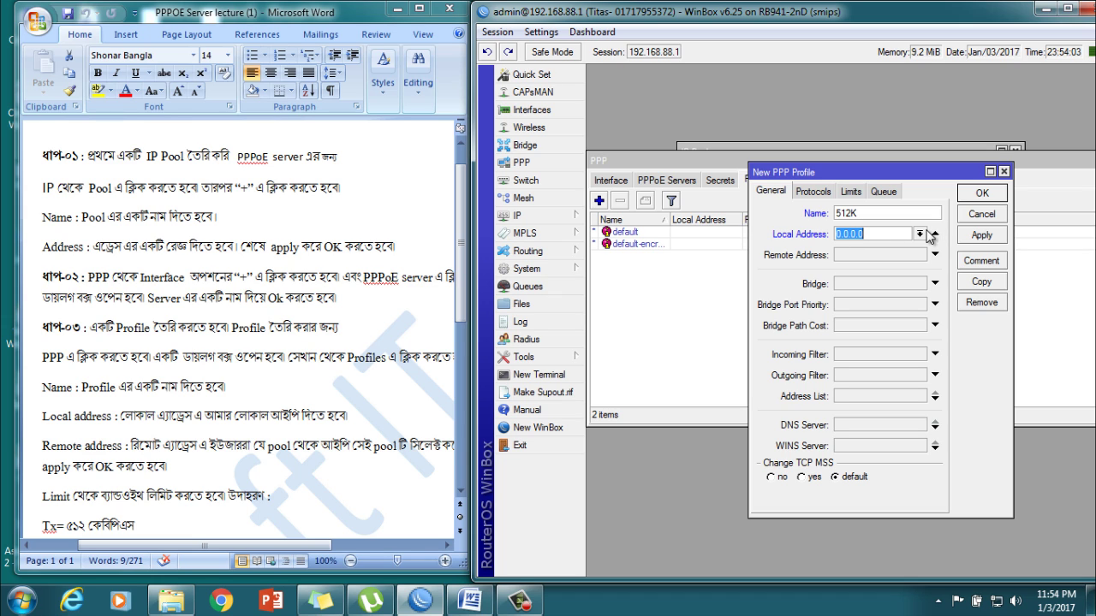
click(890, 238)
drag(890, 238, 830, 238)
text(192)
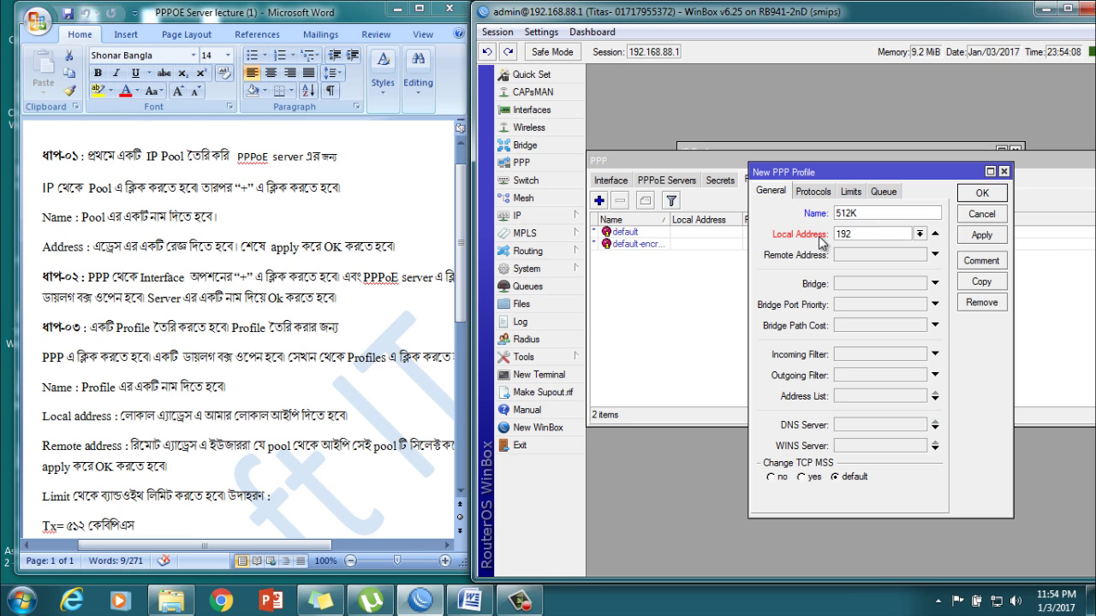
text(.168.88.1)
click(854, 255)
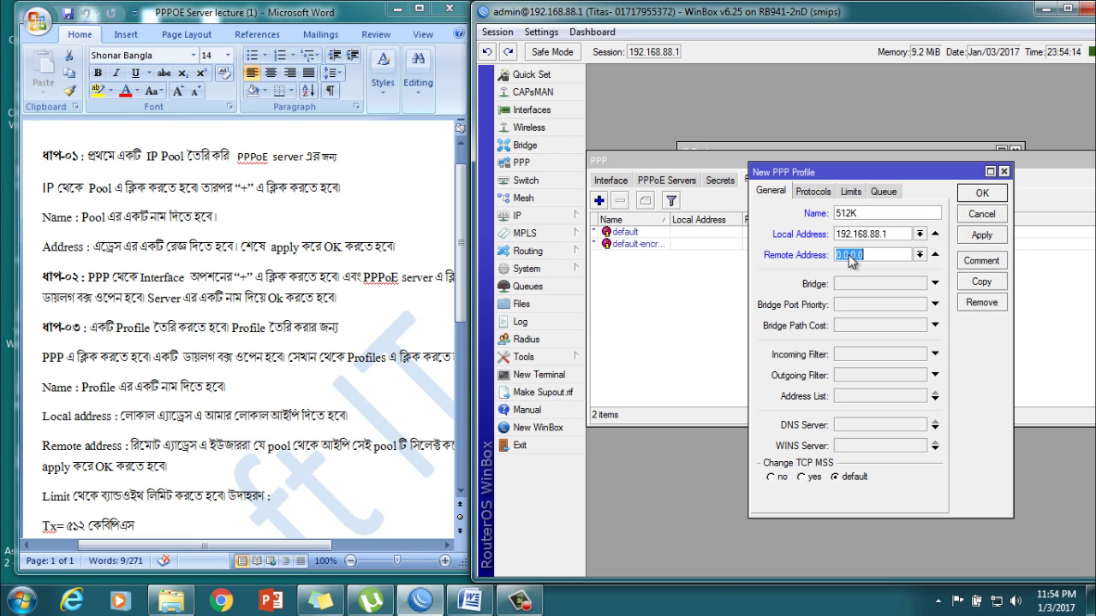
click(919, 255)
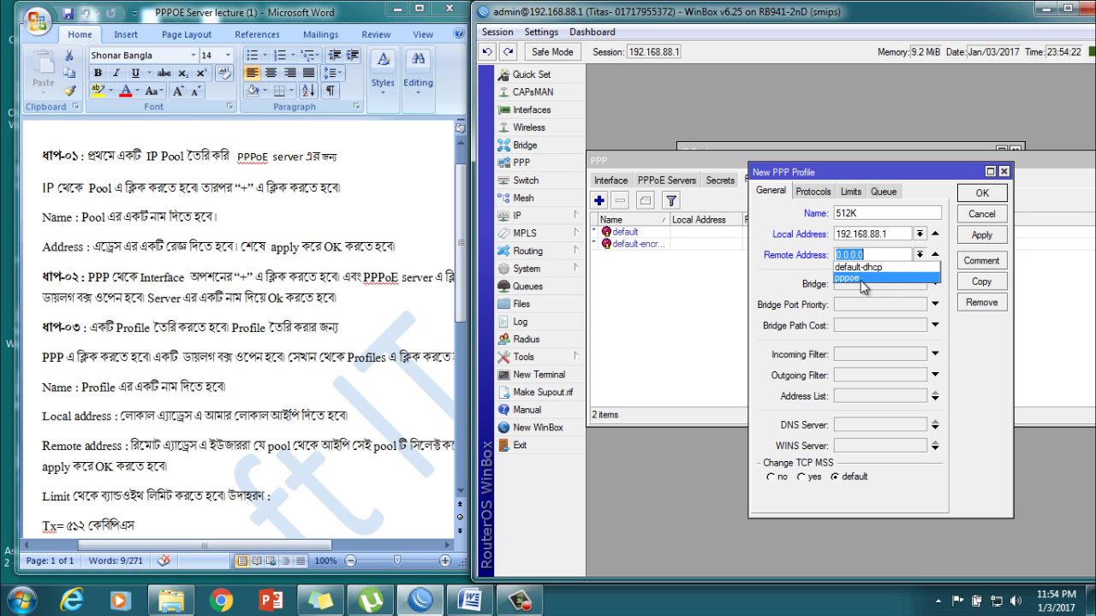
click(862, 280)
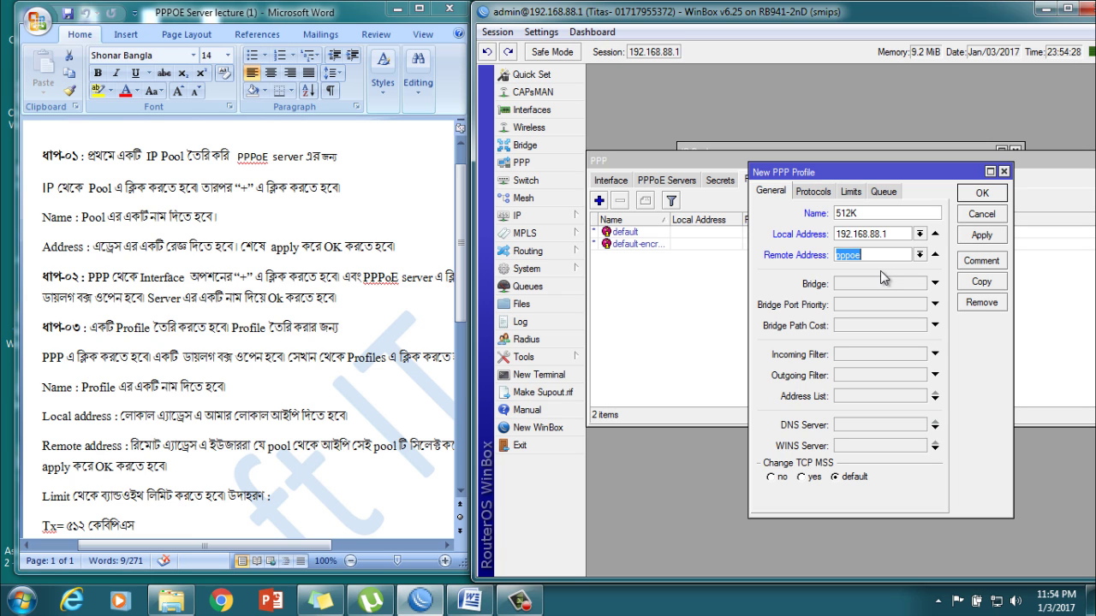
Step: Set the profile's rate limit to 512K/512K and save it
click(182, 454)
scroll(182, 454, down, 1)
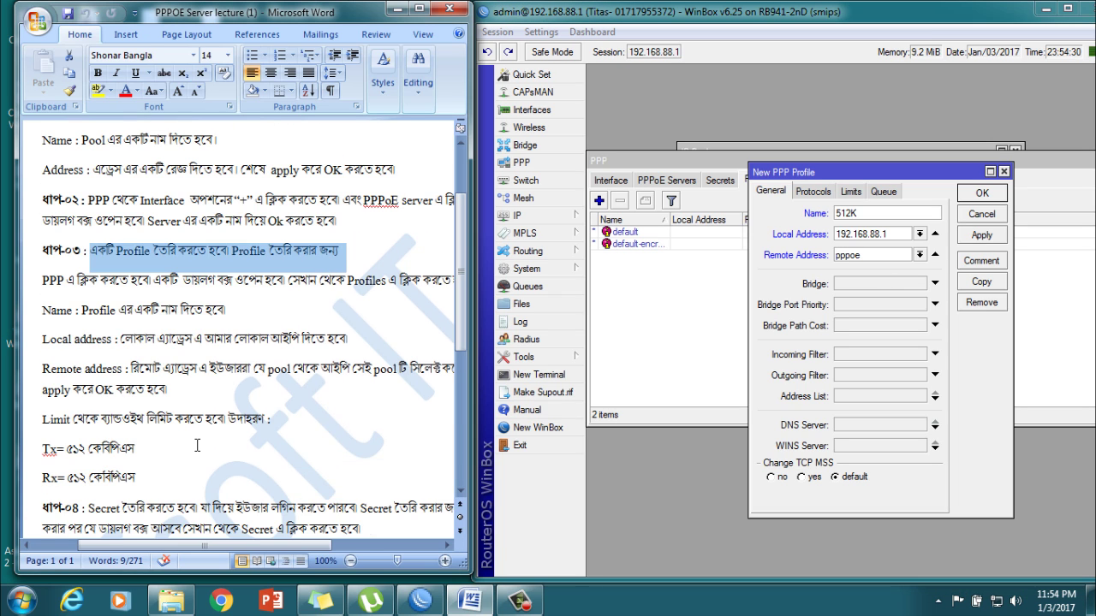
click(853, 191)
click(853, 191)
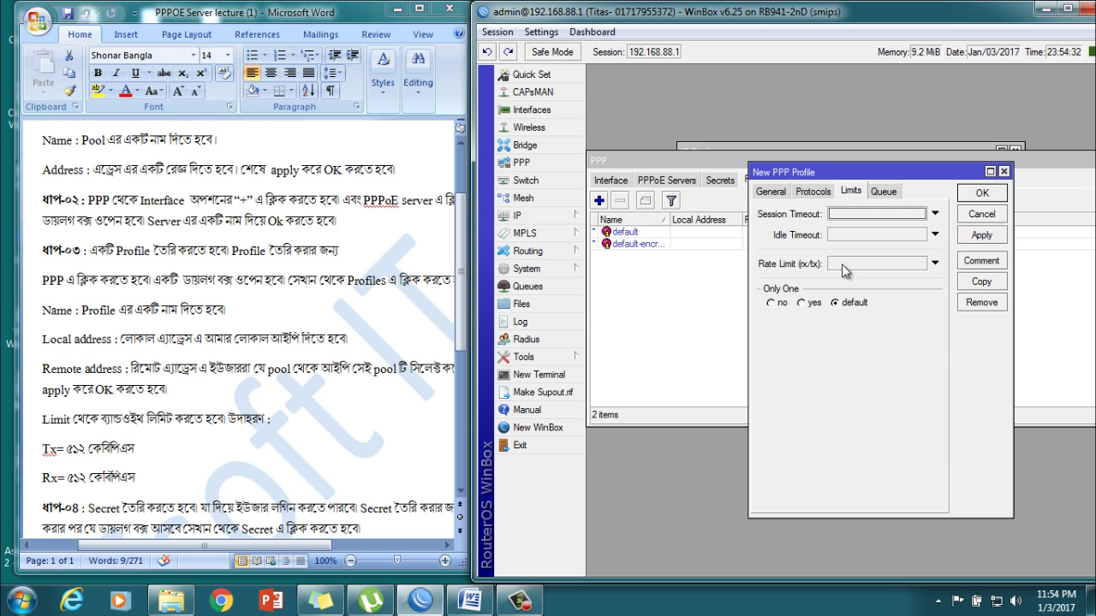
click(860, 264)
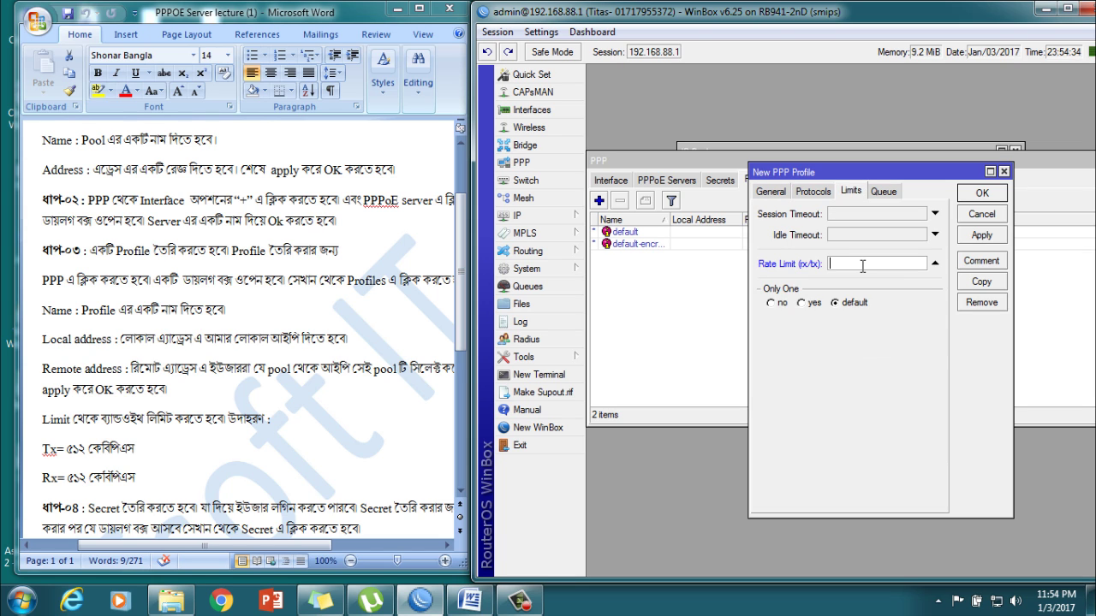
text(512K/512K)
click(989, 238)
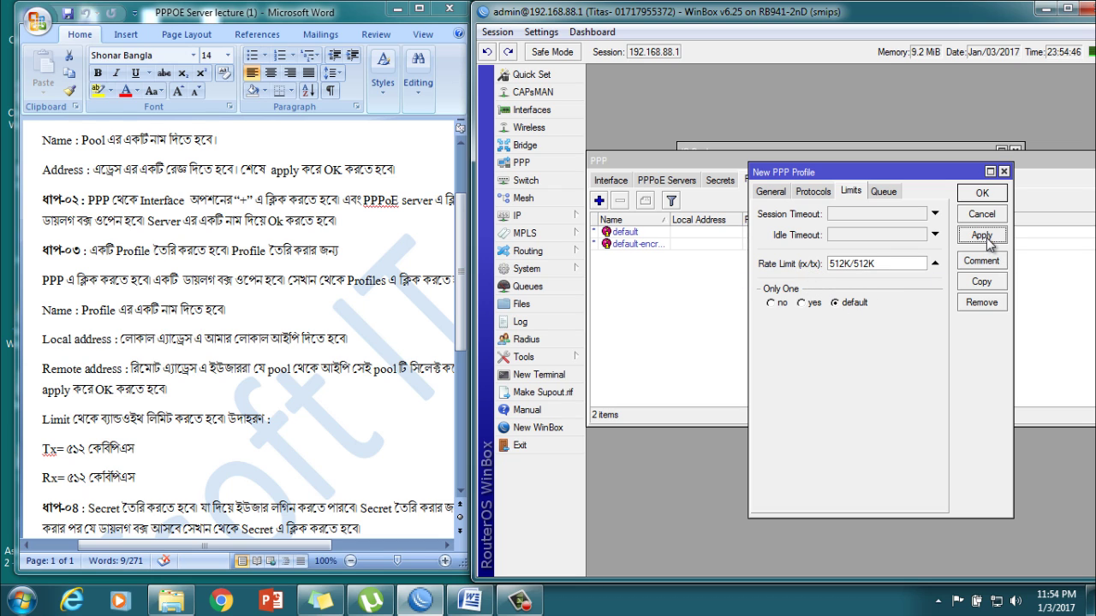
click(986, 195)
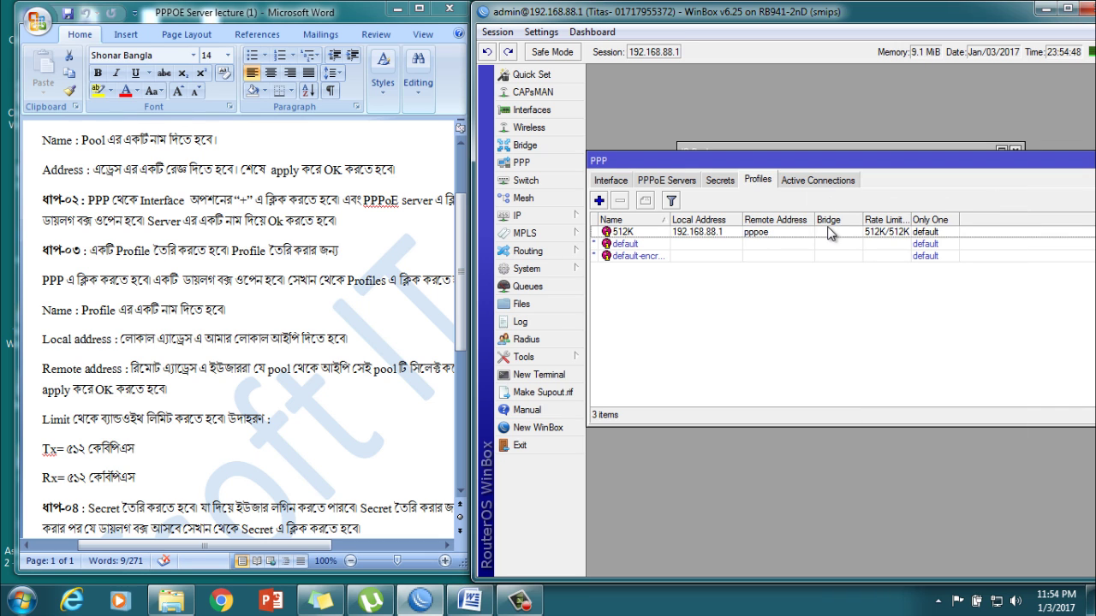
Step: Highlight the step 4 instructions on creating a PPP Secret in the notes
drag(89, 250, 344, 250)
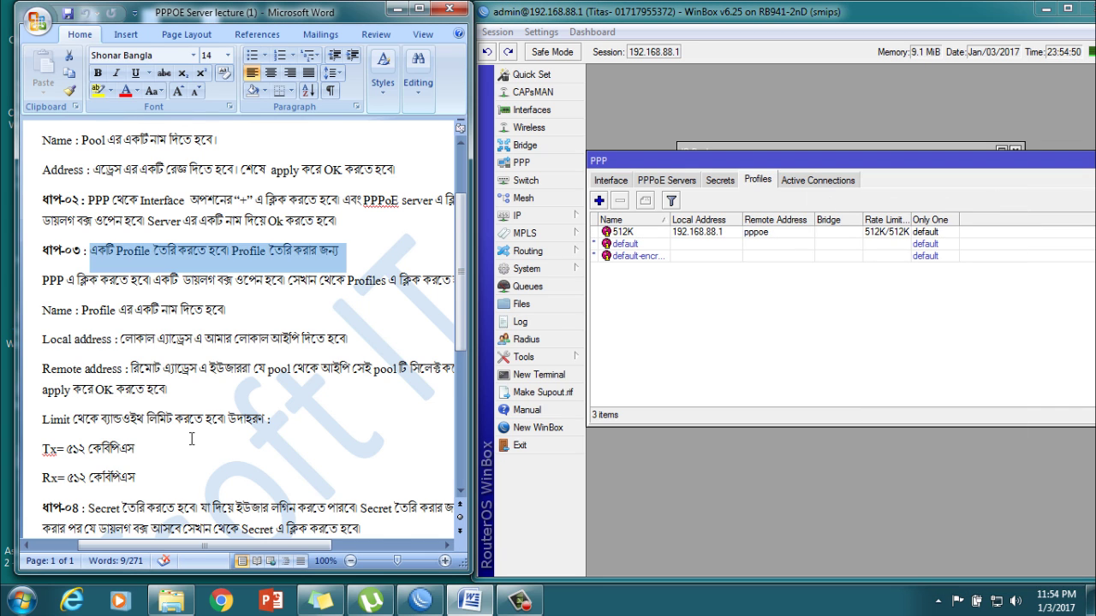
scroll(195, 439, down, 3)
drag(89, 394, 363, 421)
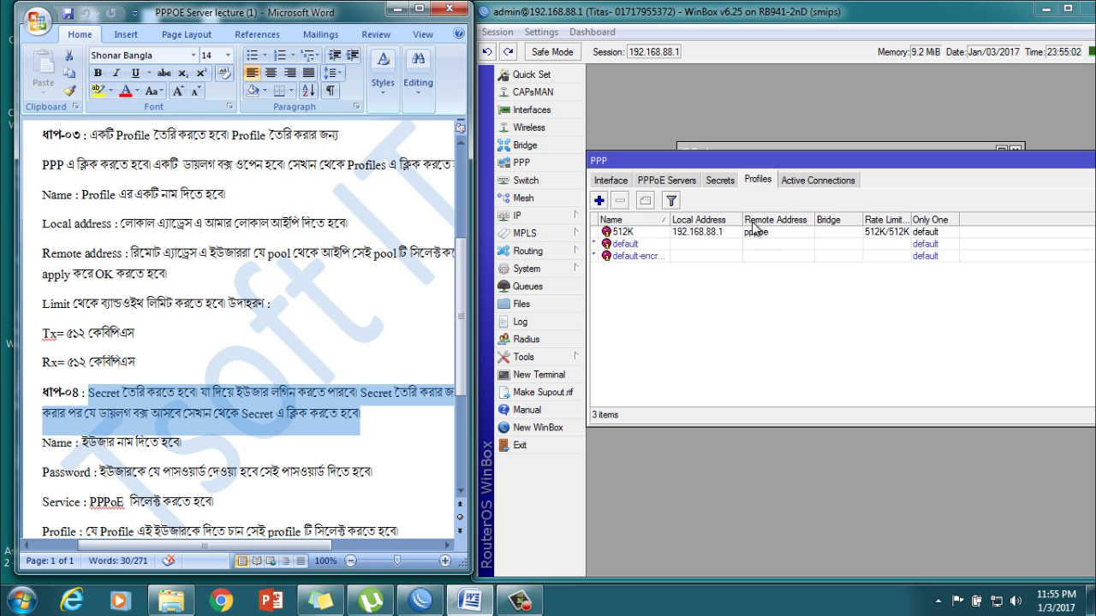
Step: Add a new PPP secret with the user's login name and password
click(719, 181)
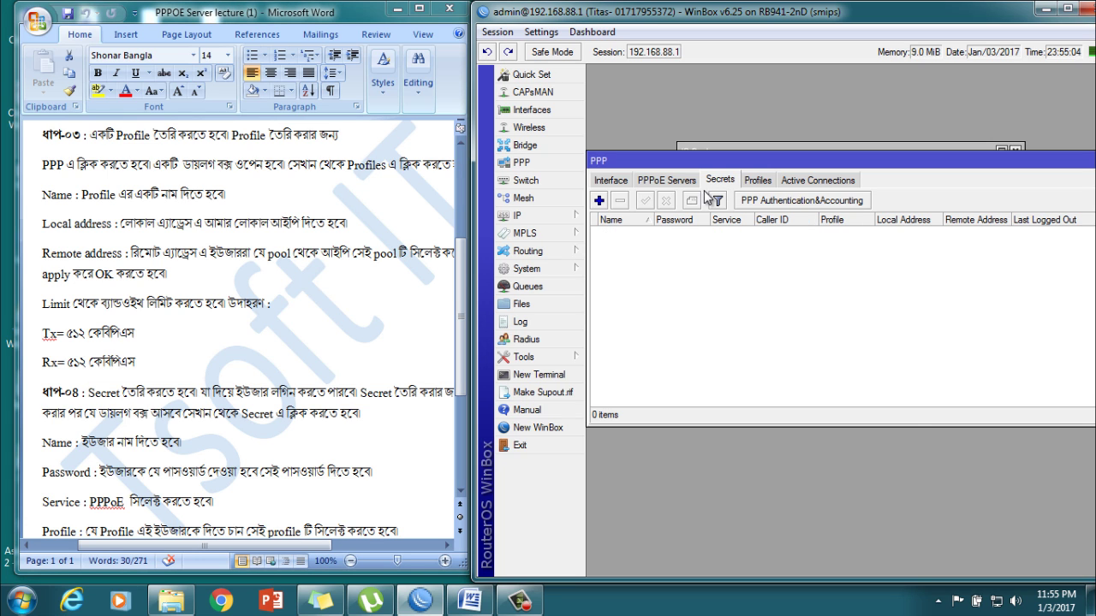
click(598, 201)
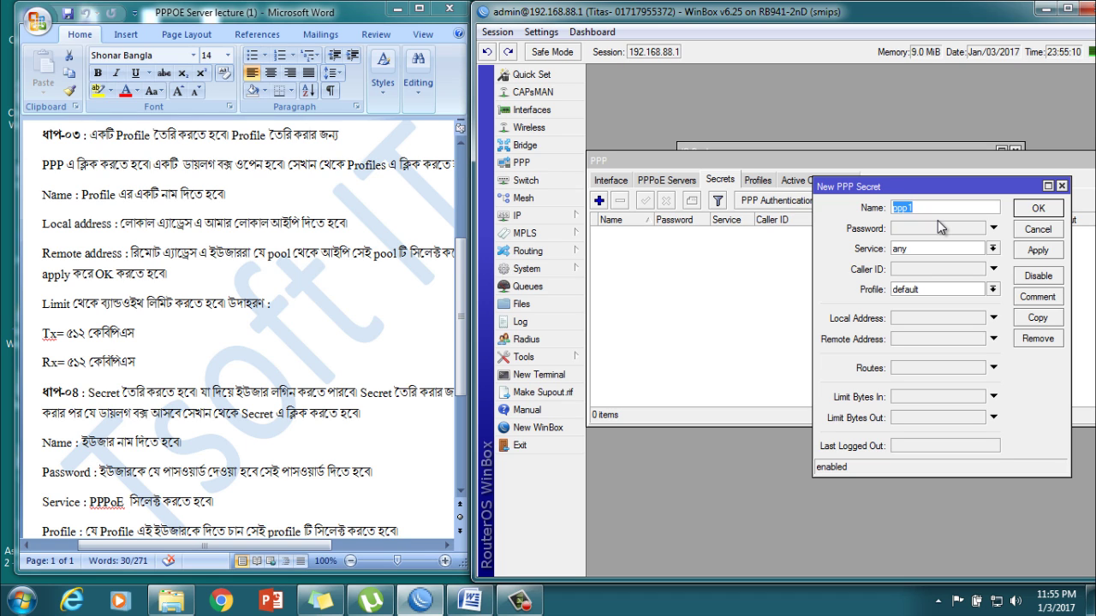
text(titas)
click(942, 227)
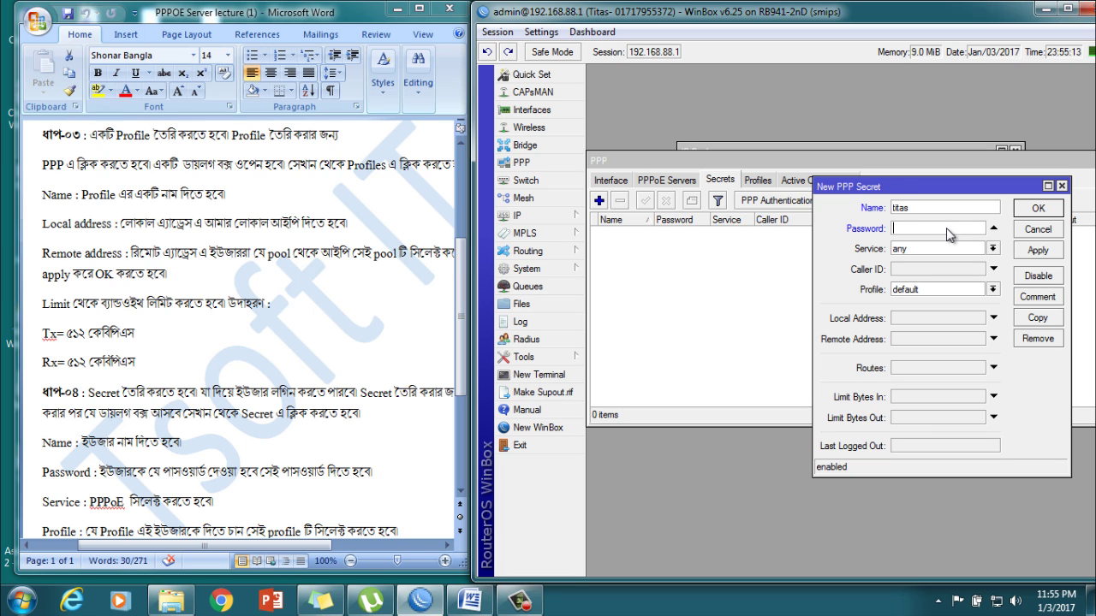
text(123)
Step: Set the secret's service to pppoe and profile to 512K, then save it
click(993, 250)
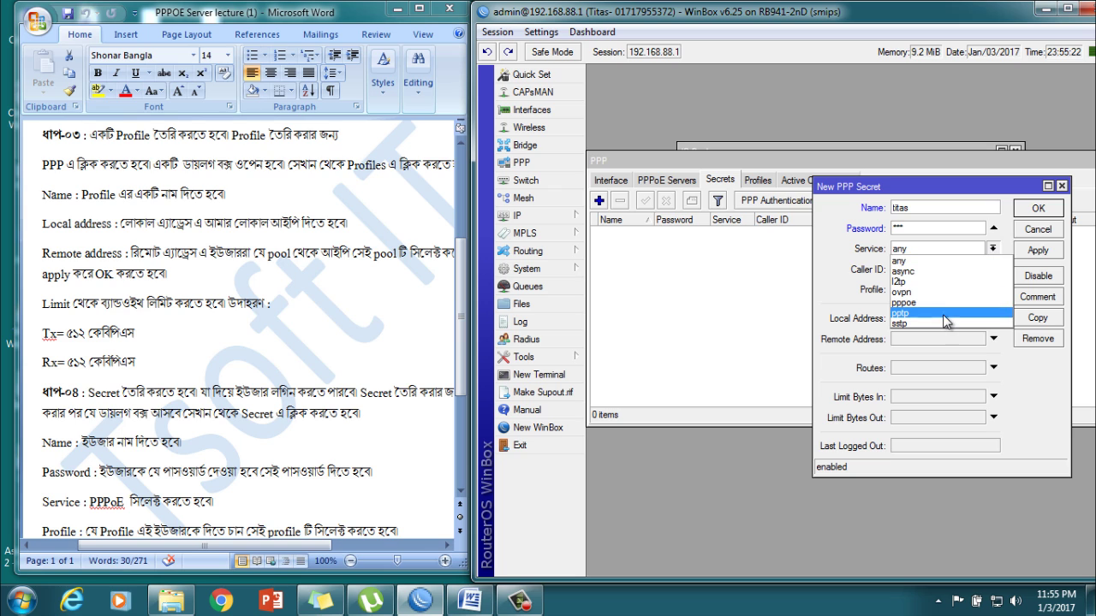
click(932, 302)
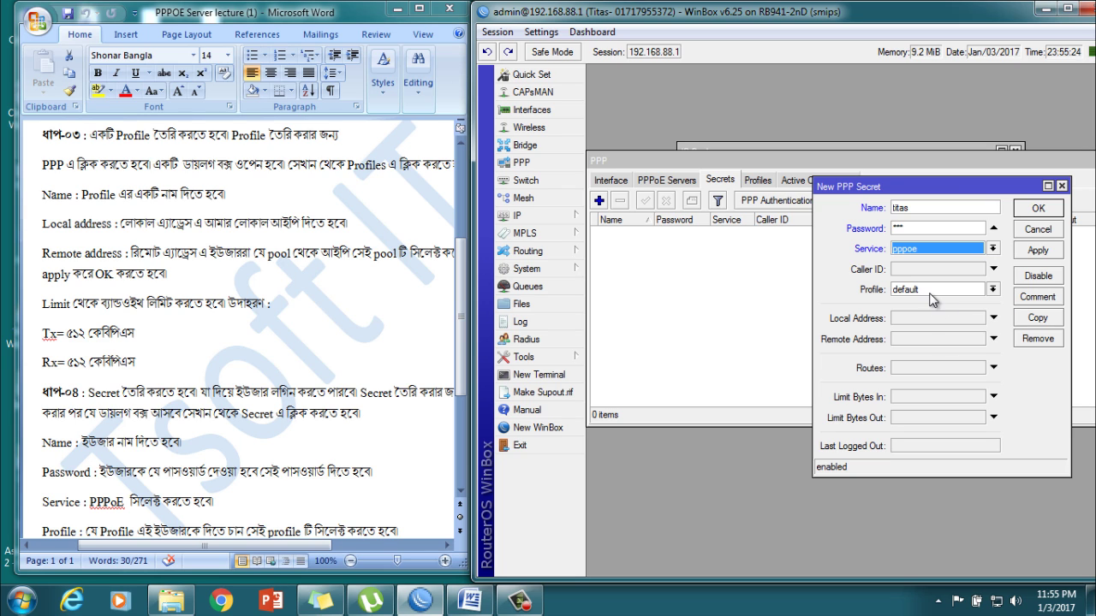
click(993, 289)
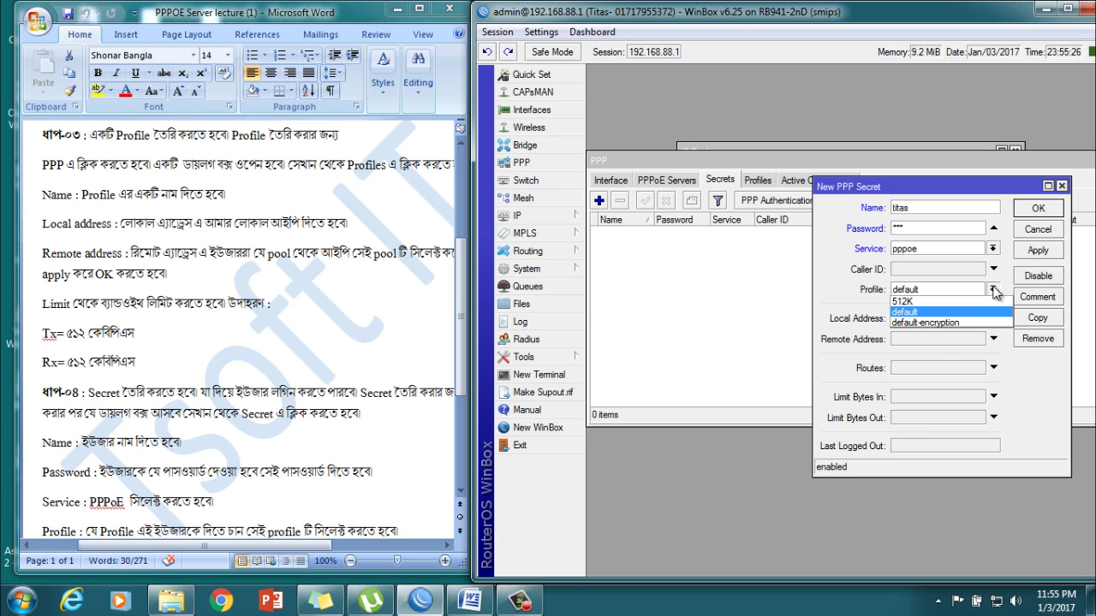
click(923, 303)
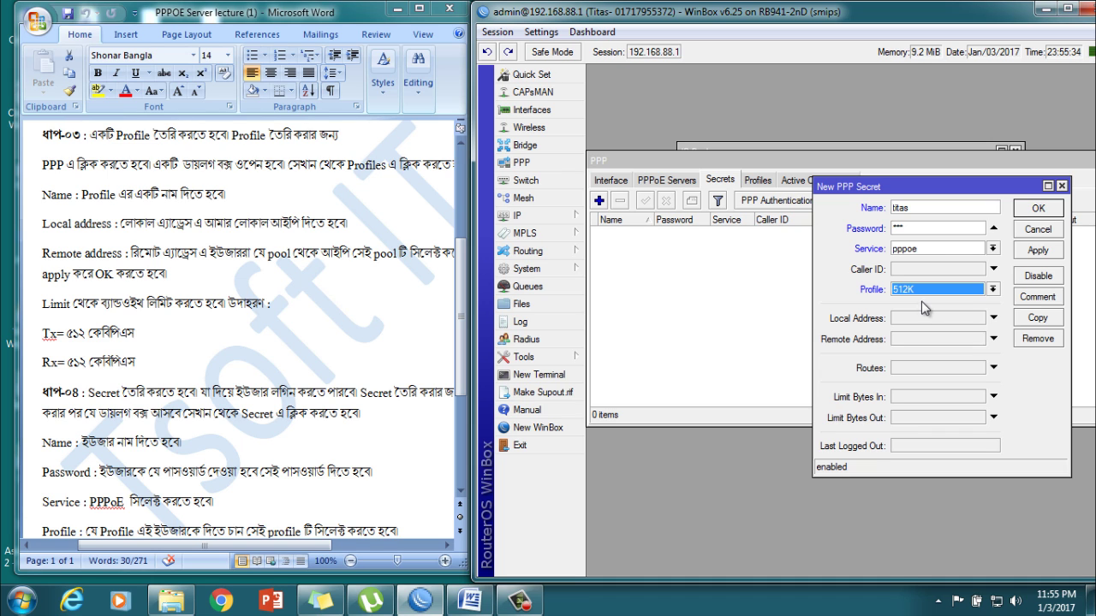
drag(89, 393, 360, 413)
scroll(63, 434, down, 3)
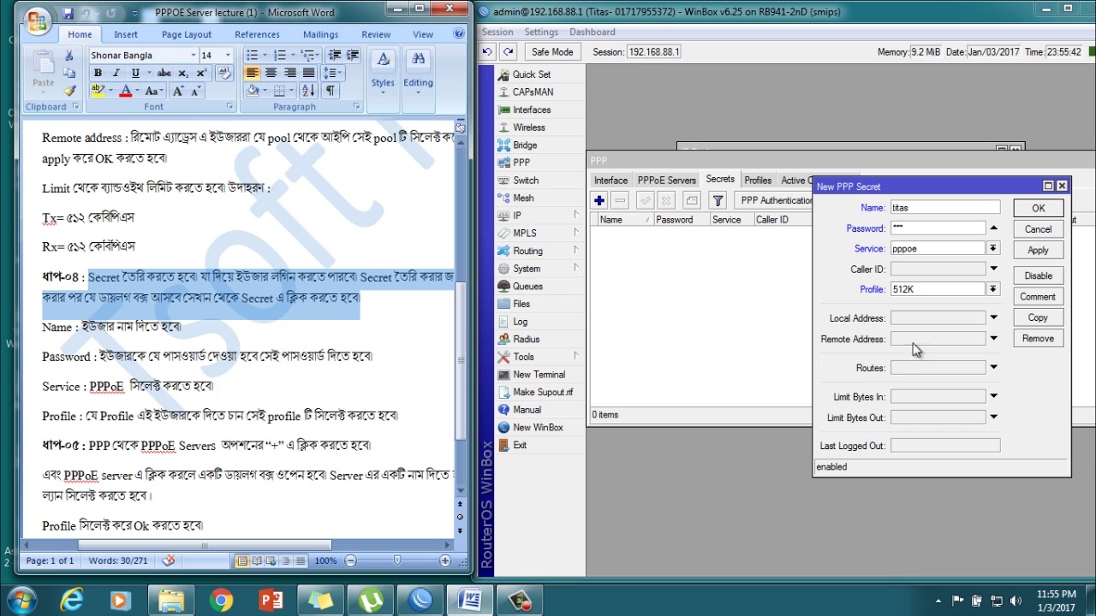
click(1034, 260)
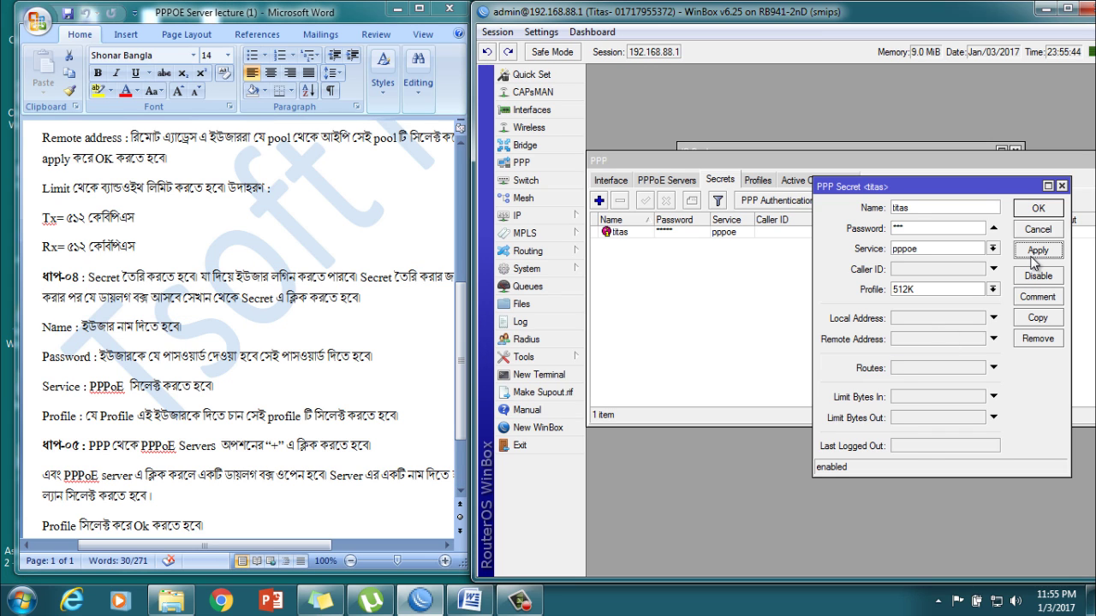
click(1048, 212)
Step: Highlight the step 5 instruction in the notes, then clear the selection
click(117, 419)
scroll(114, 411, down, 2)
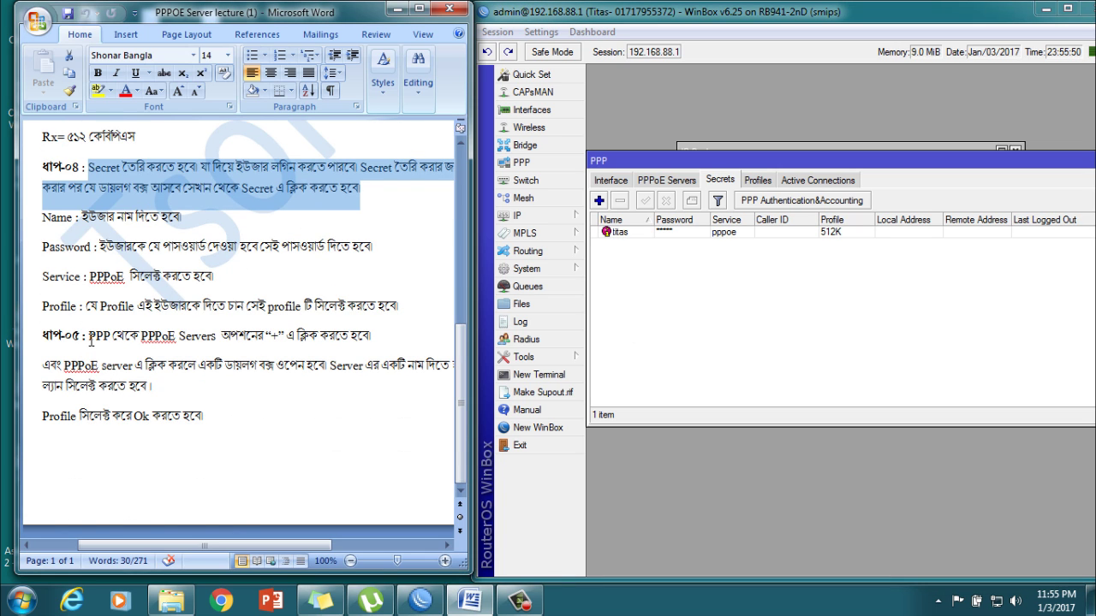
drag(90, 343, 372, 346)
click(203, 386)
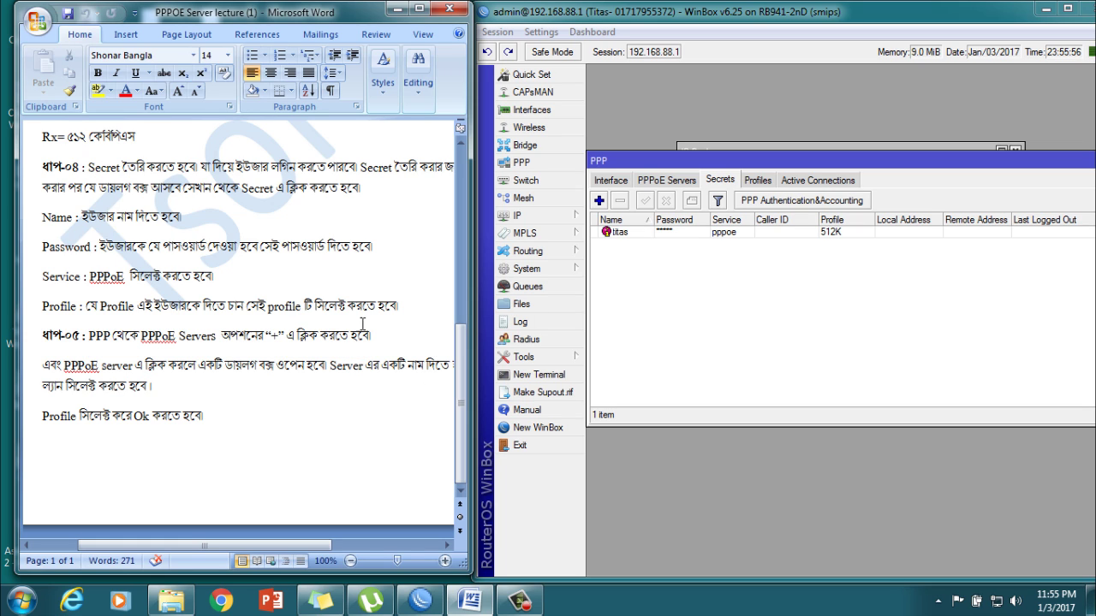
Step: Create PPPoE server service1 bound to bridge-local, keeping MTU/MRU 1480 and the default profile
click(666, 180)
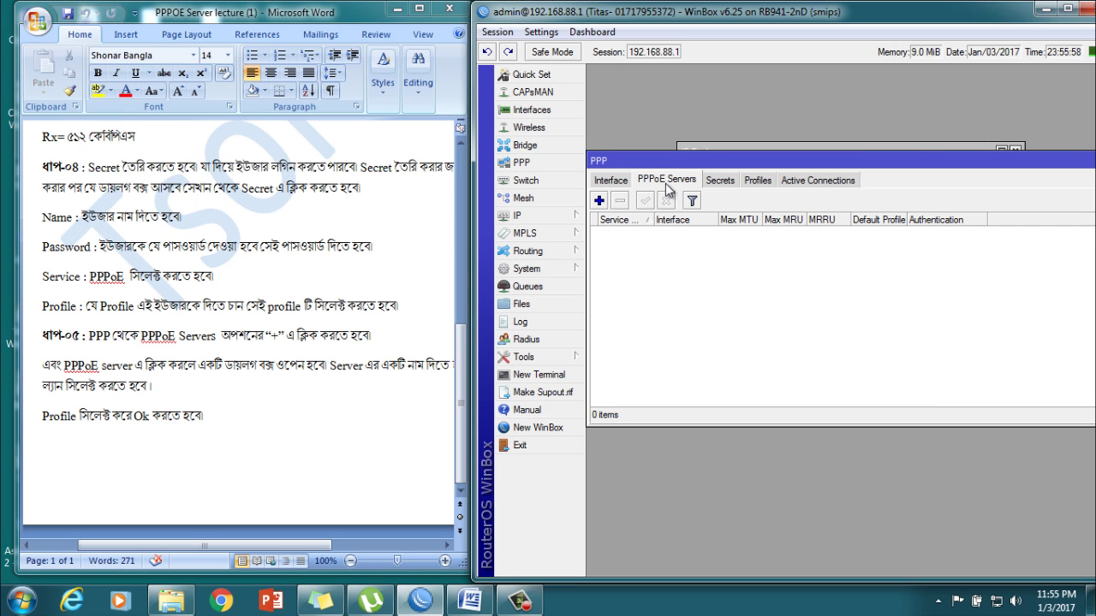
click(599, 201)
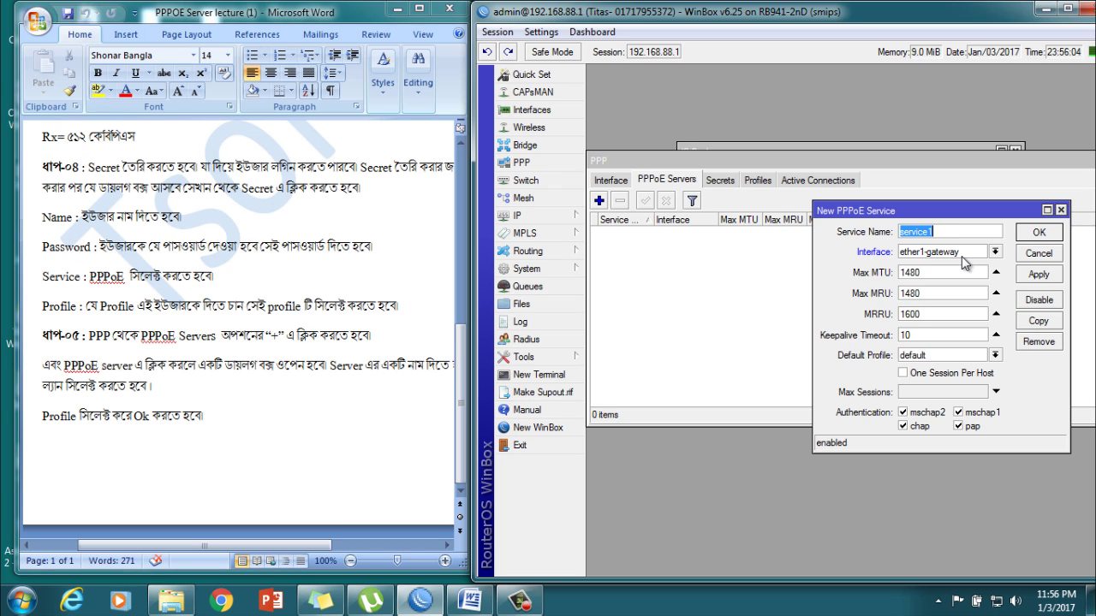
click(995, 252)
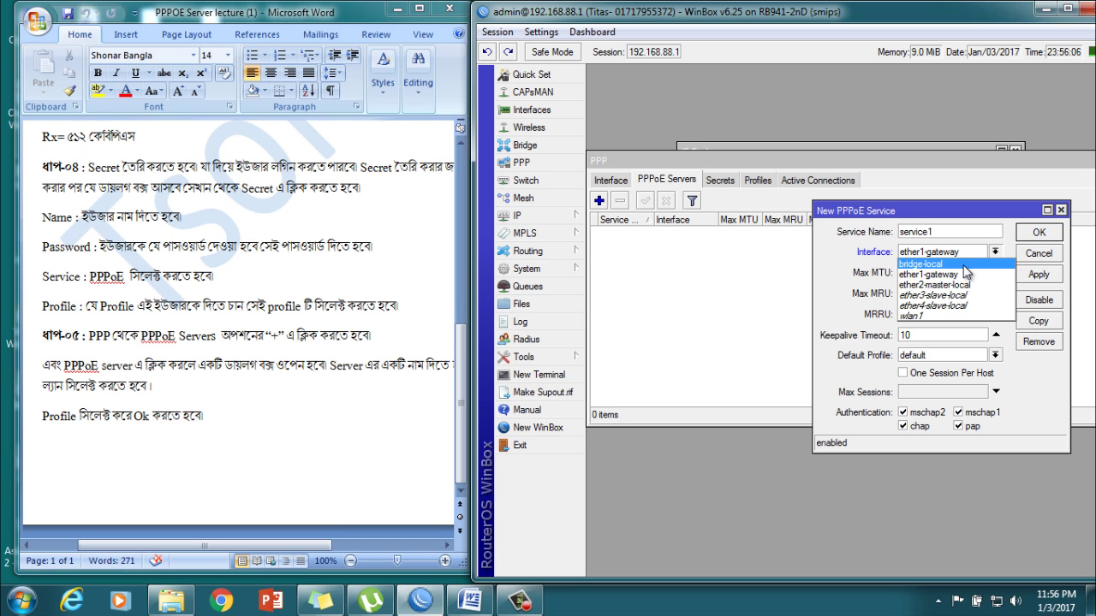
click(942, 264)
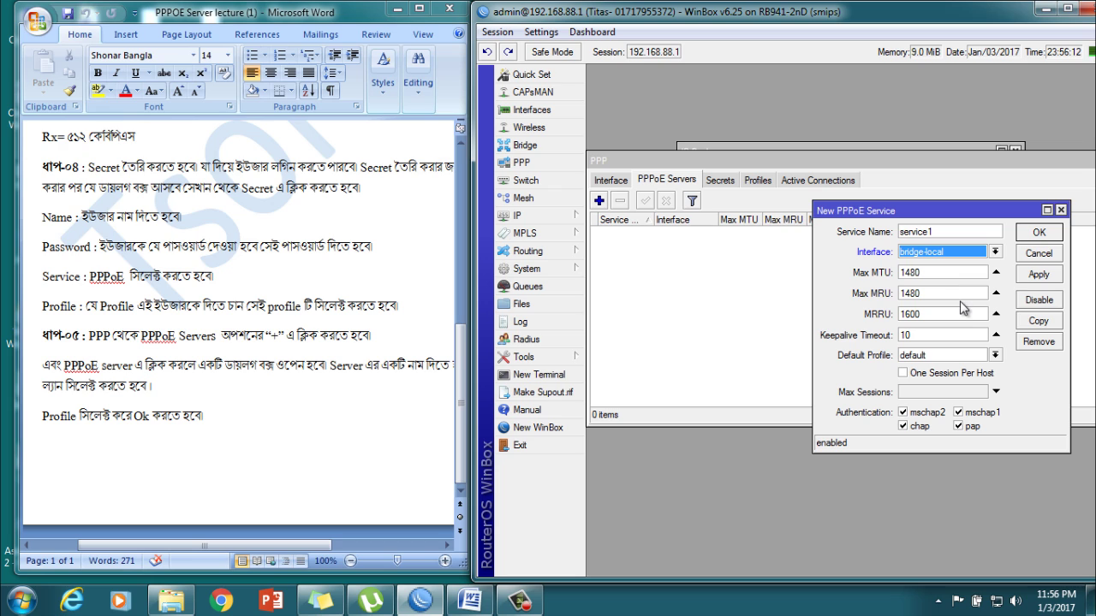
click(1038, 274)
click(1037, 234)
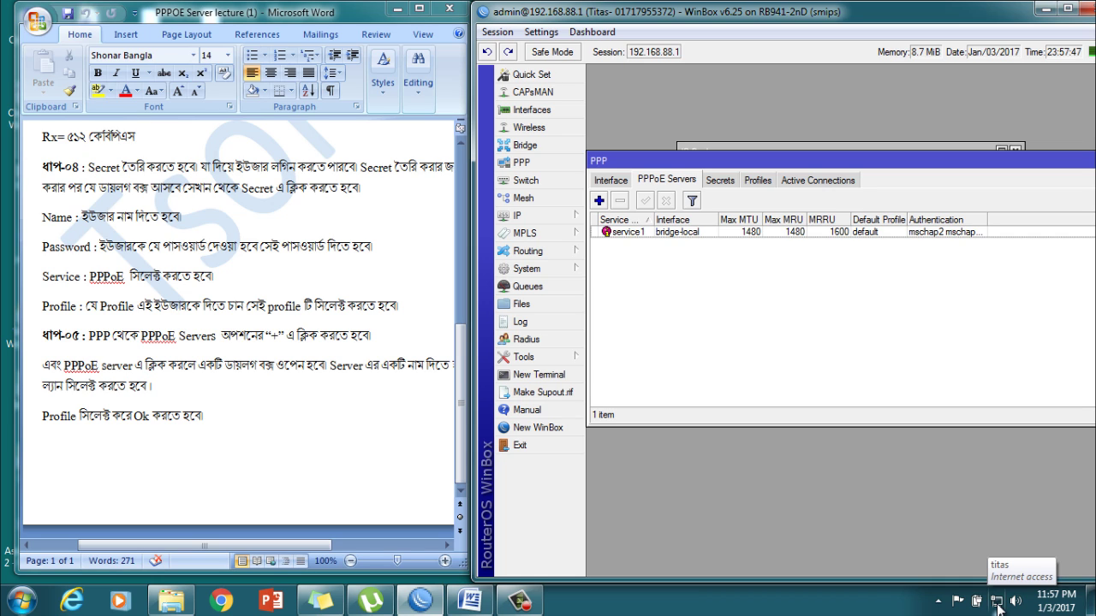
Step: Start a new Broadband (PPPoE) Internet connection from Network and Sharing Center
right_click(997, 606)
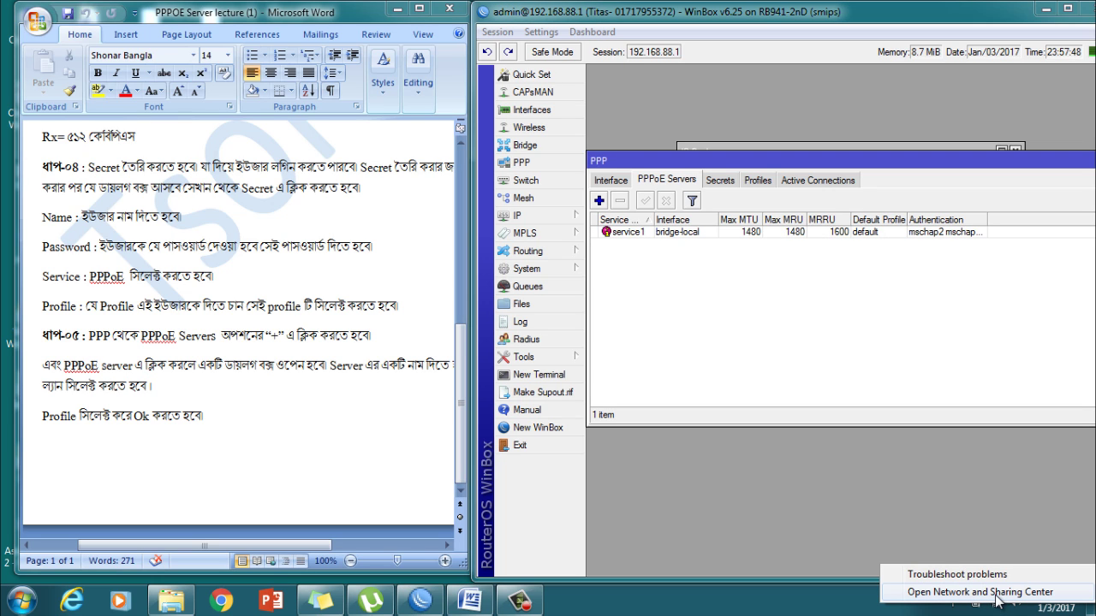
click(997, 592)
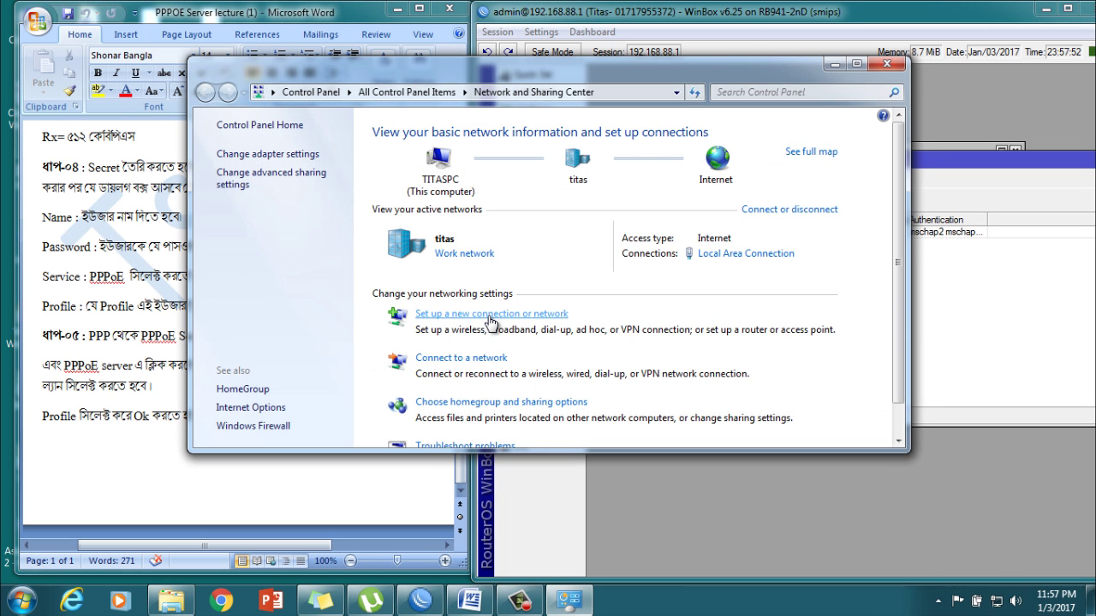
click(491, 316)
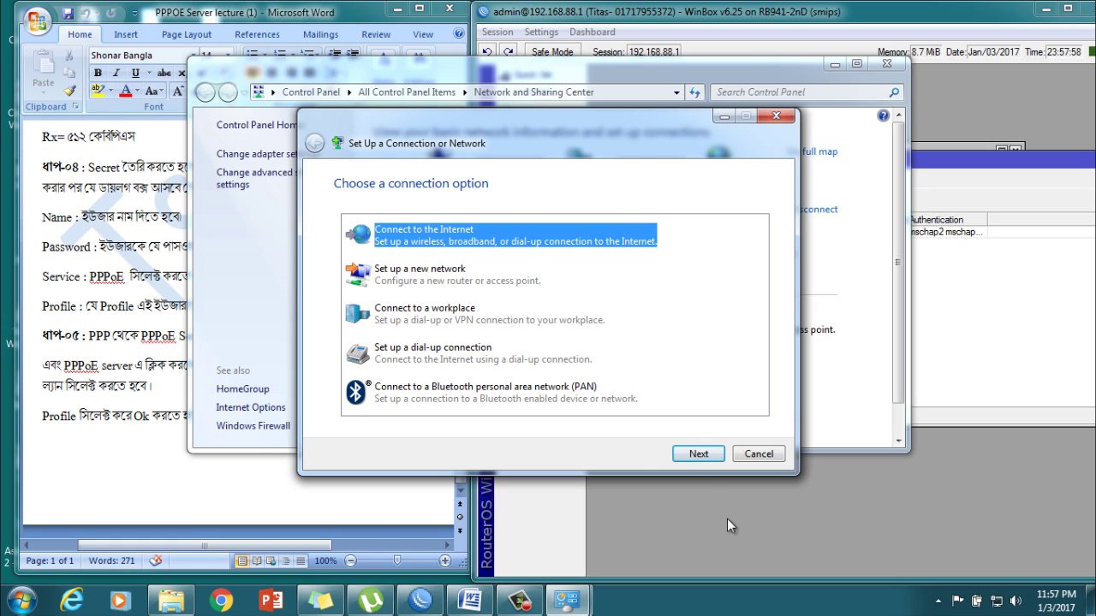
click(695, 454)
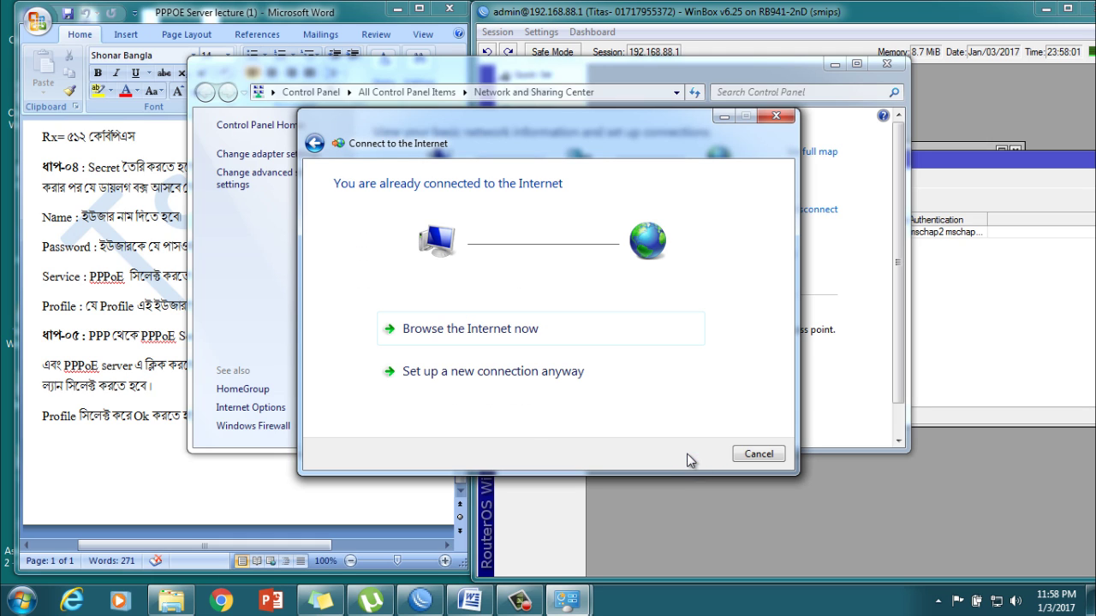
click(471, 372)
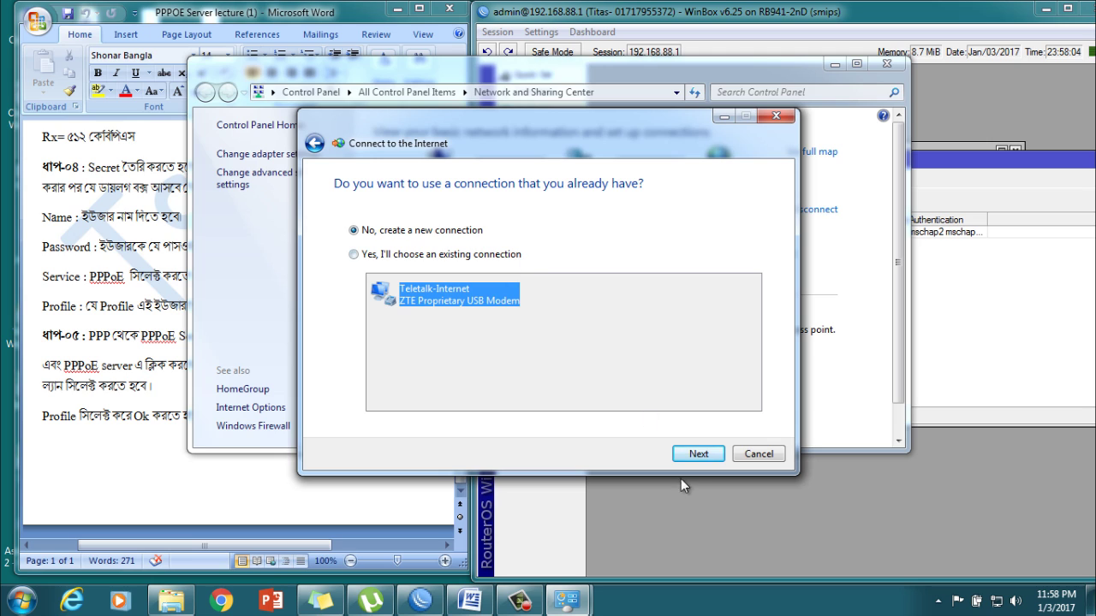
click(698, 455)
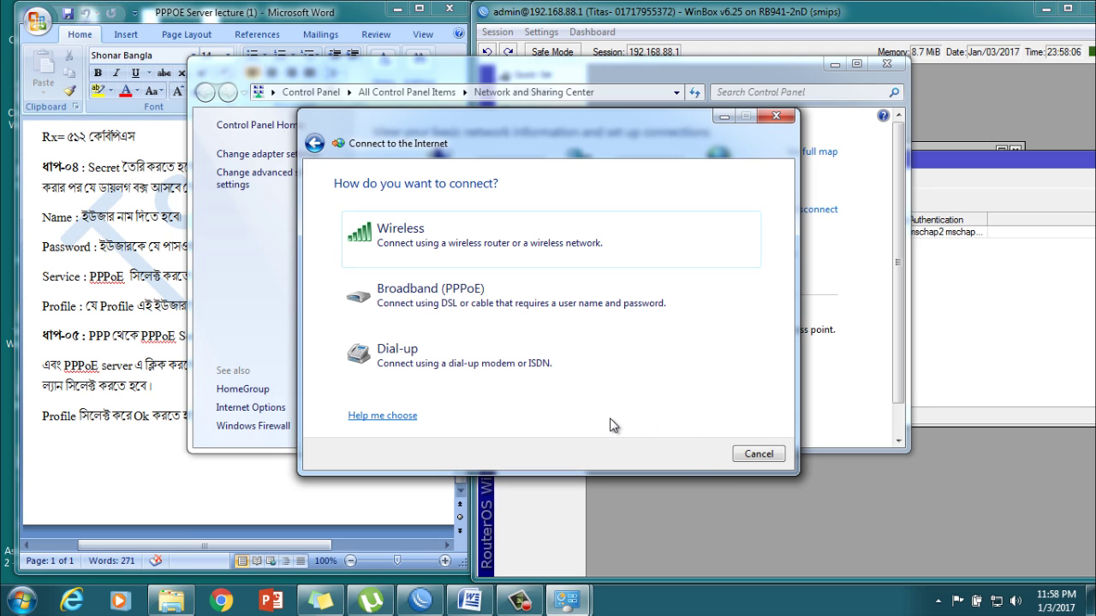
click(441, 302)
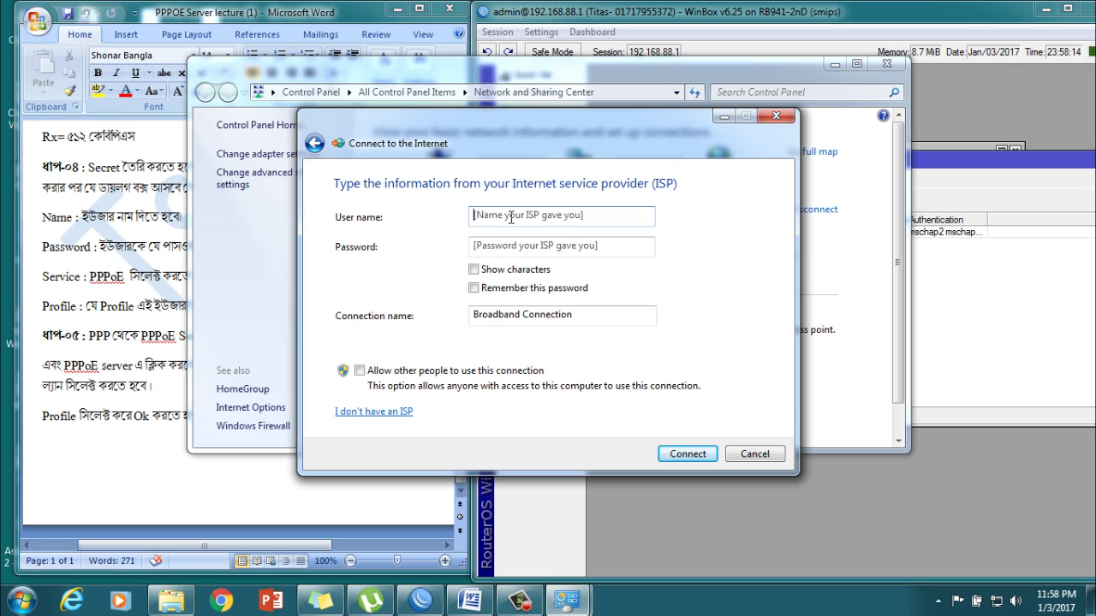
Step: Enter the router user's name and password, connect, and close the wizard
text(titas)
key(Tab)
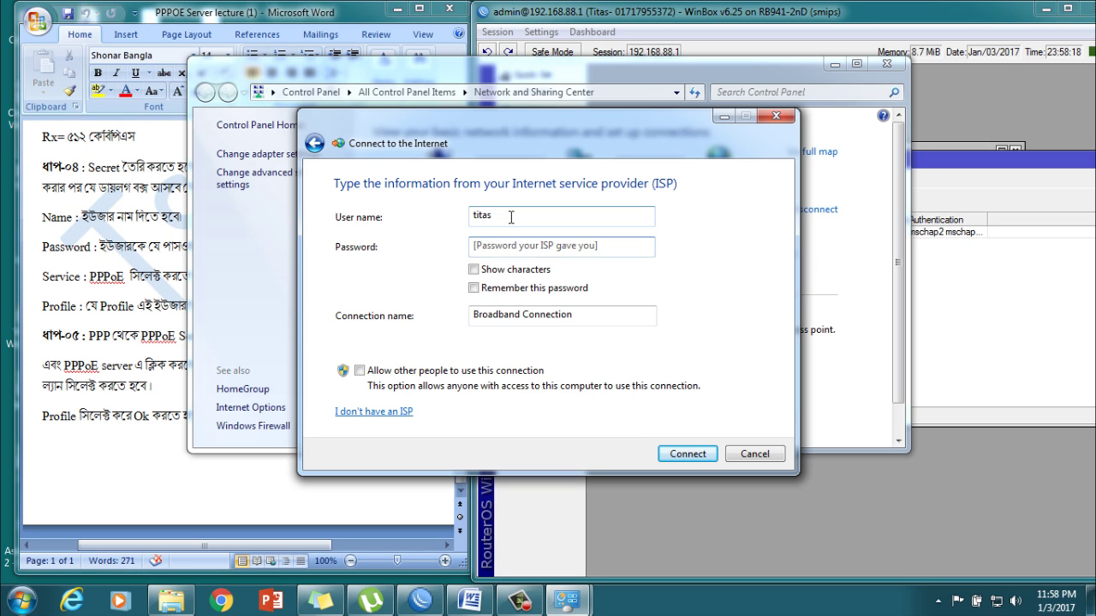
text(123)
click(692, 459)
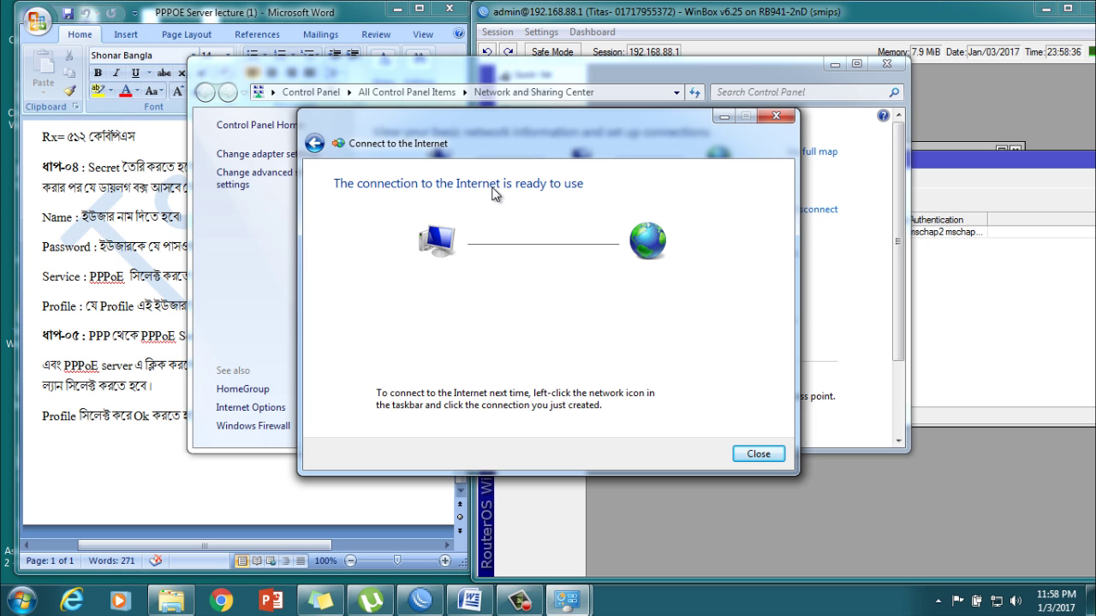
click(768, 457)
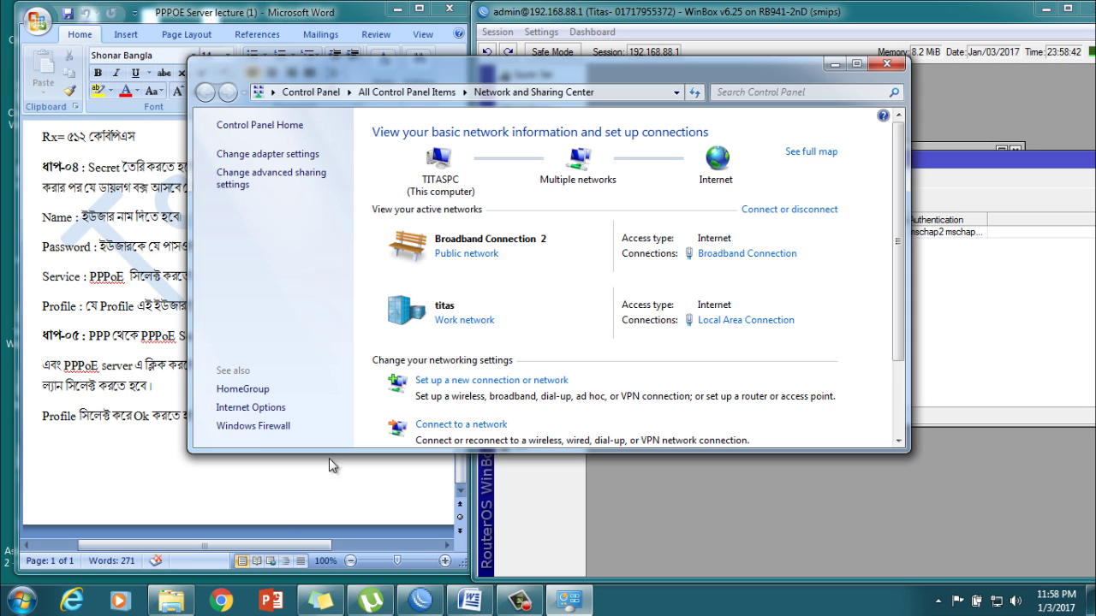
Step: Open google.com.bd in Chrome to test the PPPoE connection
click(221, 601)
click(308, 42)
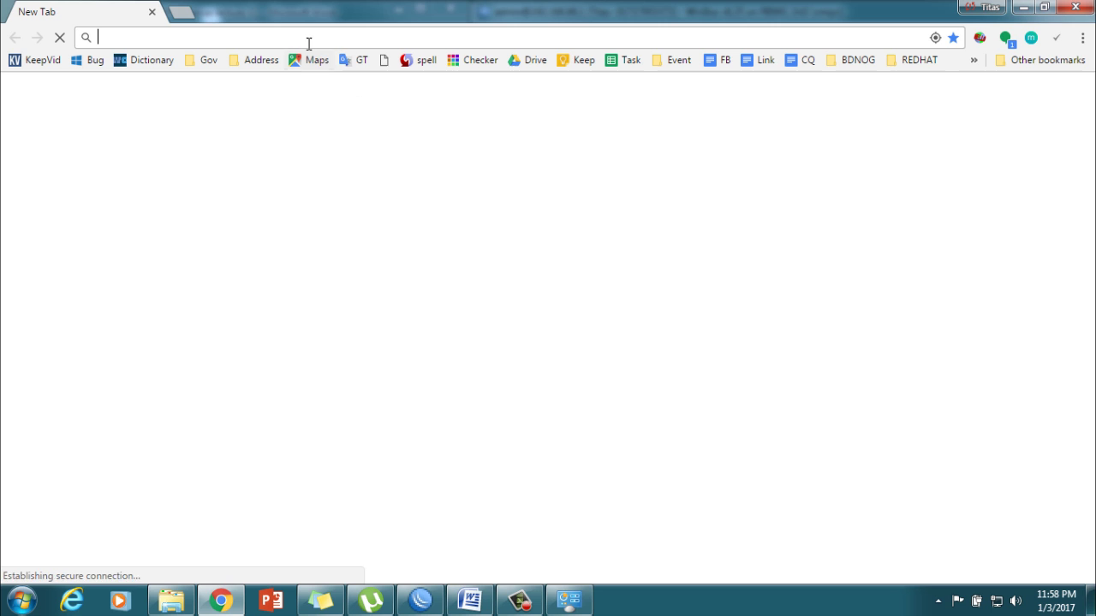
text(go)
key(Return)
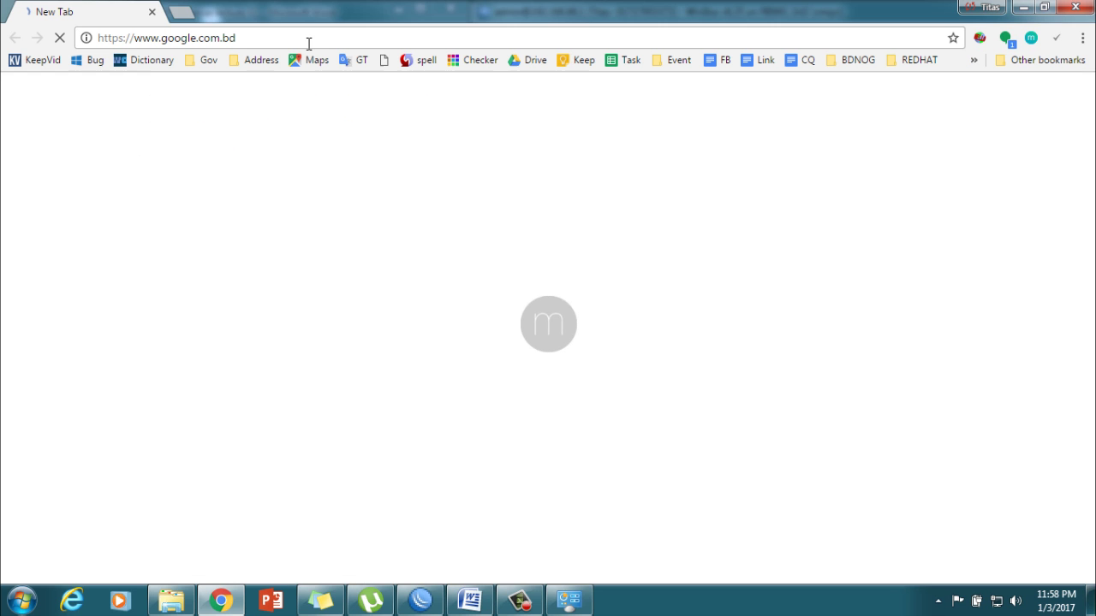